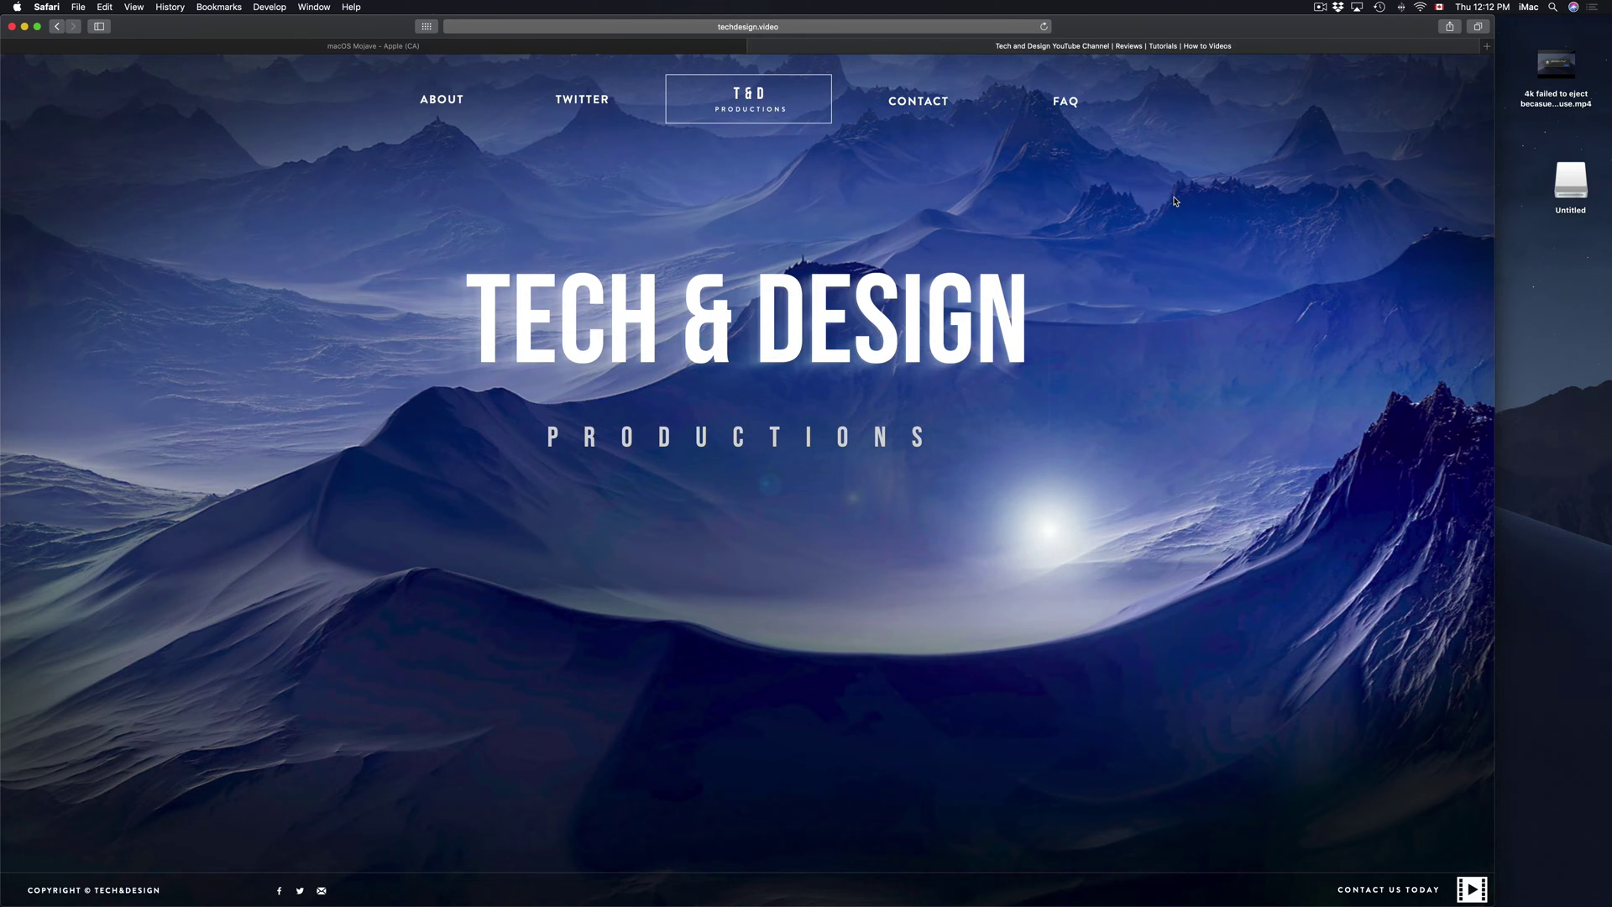
- Search the Mac for Disk Utility and open it
{"action": "mouse_move", "coordinate": [1116, 877]}
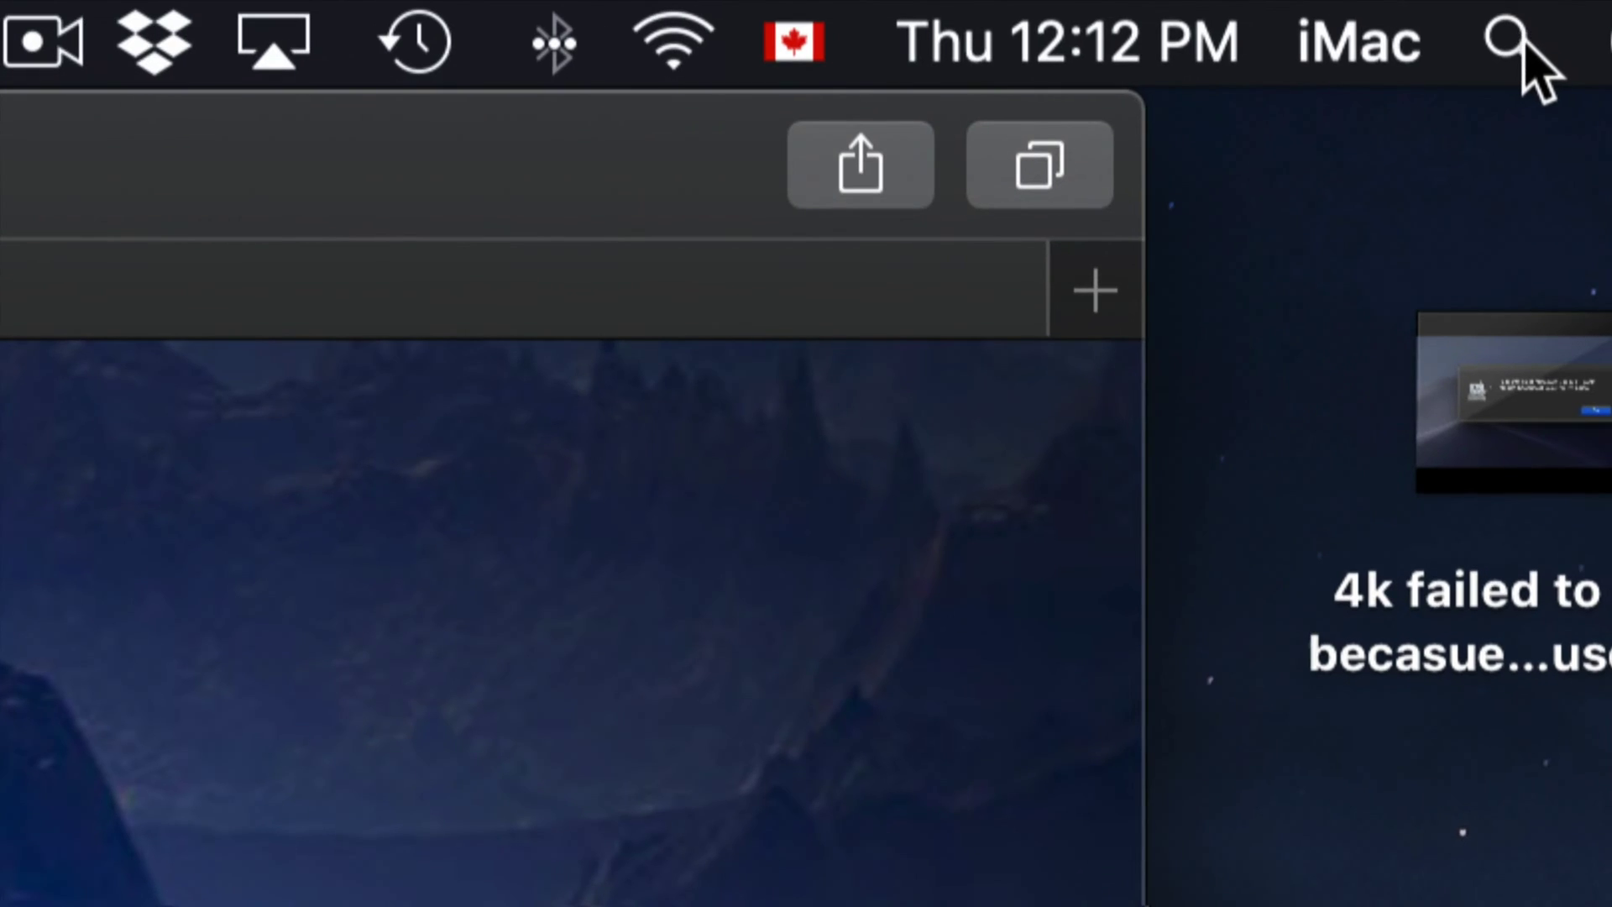
{"action": "left_click", "coordinate": [1518, 47]}
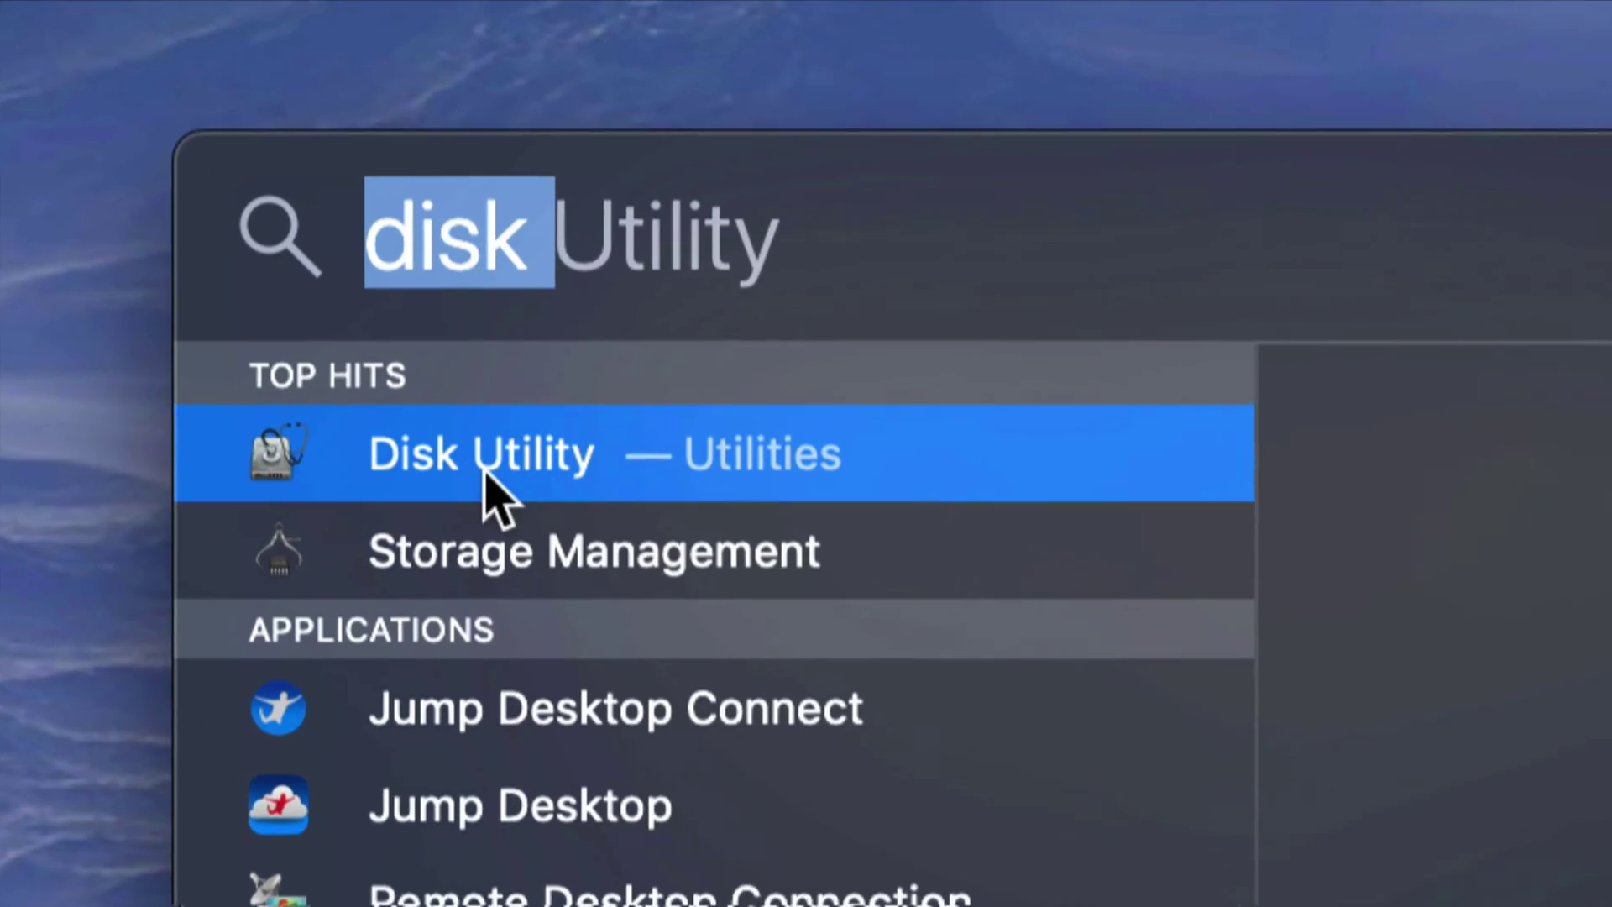
{"action": "left_click", "coordinate": [514, 483]}
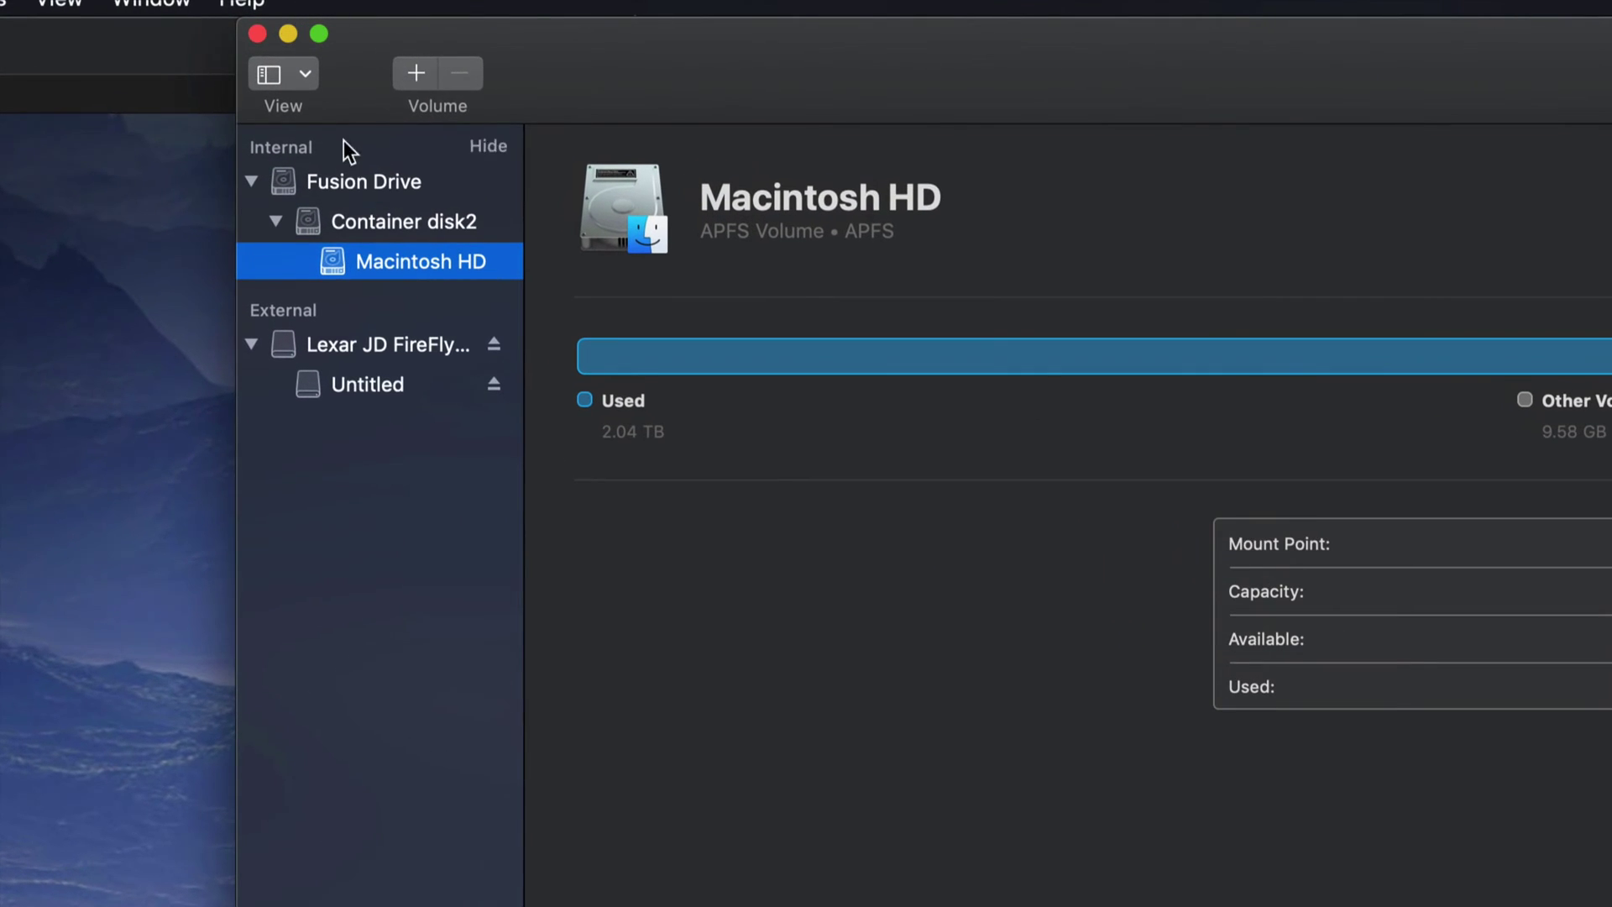
- Collapse the internal and external drive listings and select the Lexar JD FireFly Media drive
{"action": "left_click", "coordinate": [252, 182]}
{"action": "left_click", "coordinate": [254, 265]}
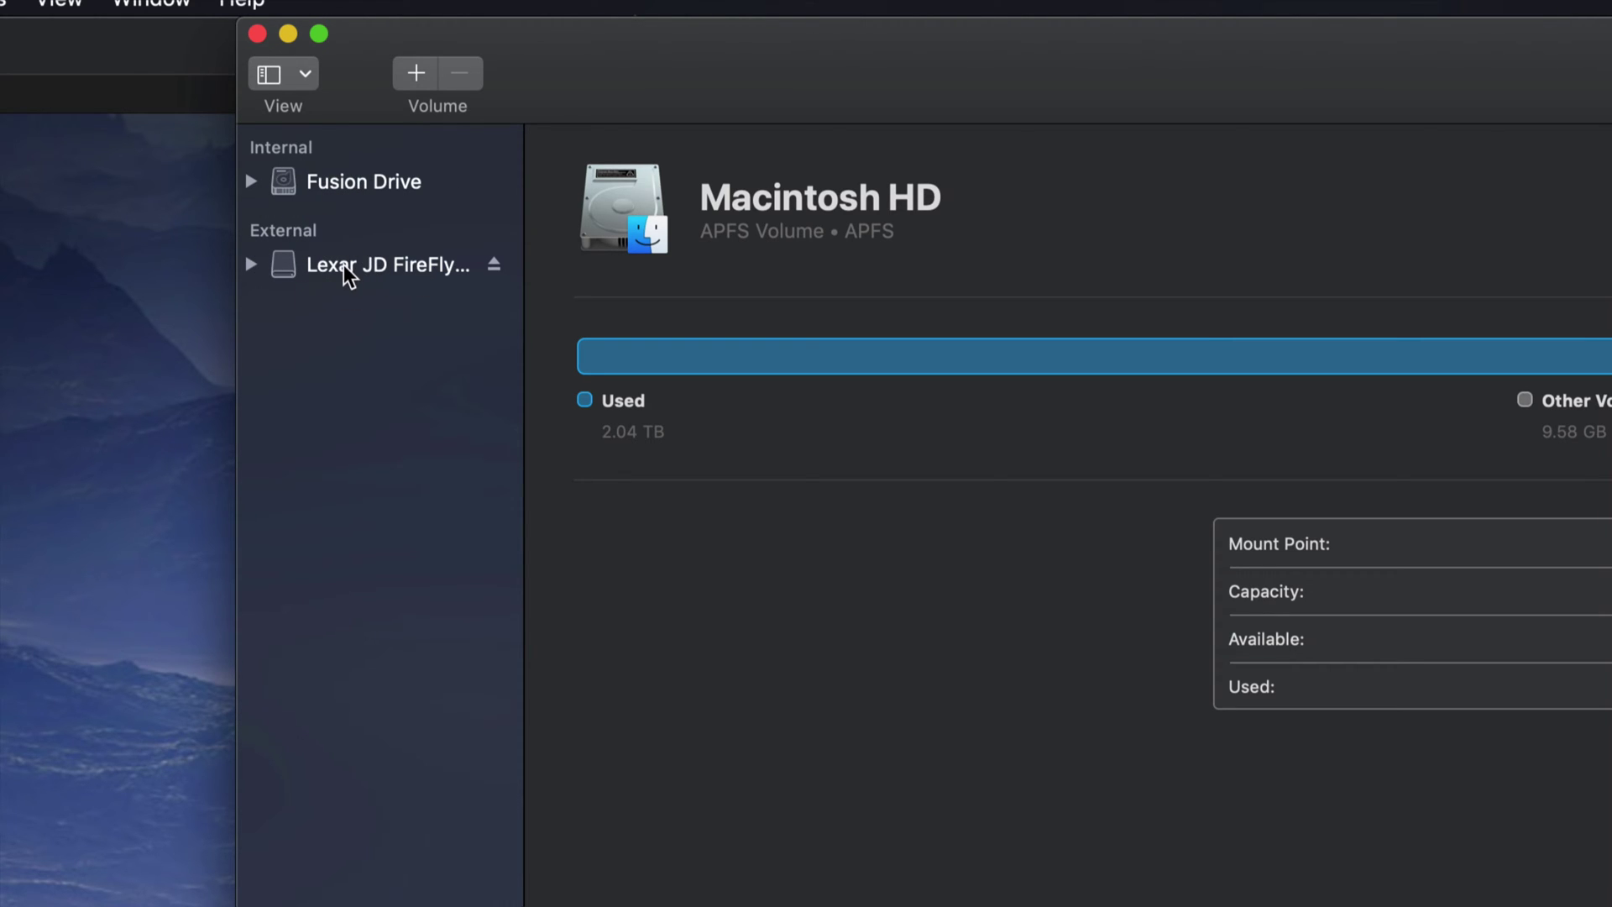
{"action": "left_click", "coordinate": [413, 271]}
{"action": "left_click", "coordinate": [410, 265]}
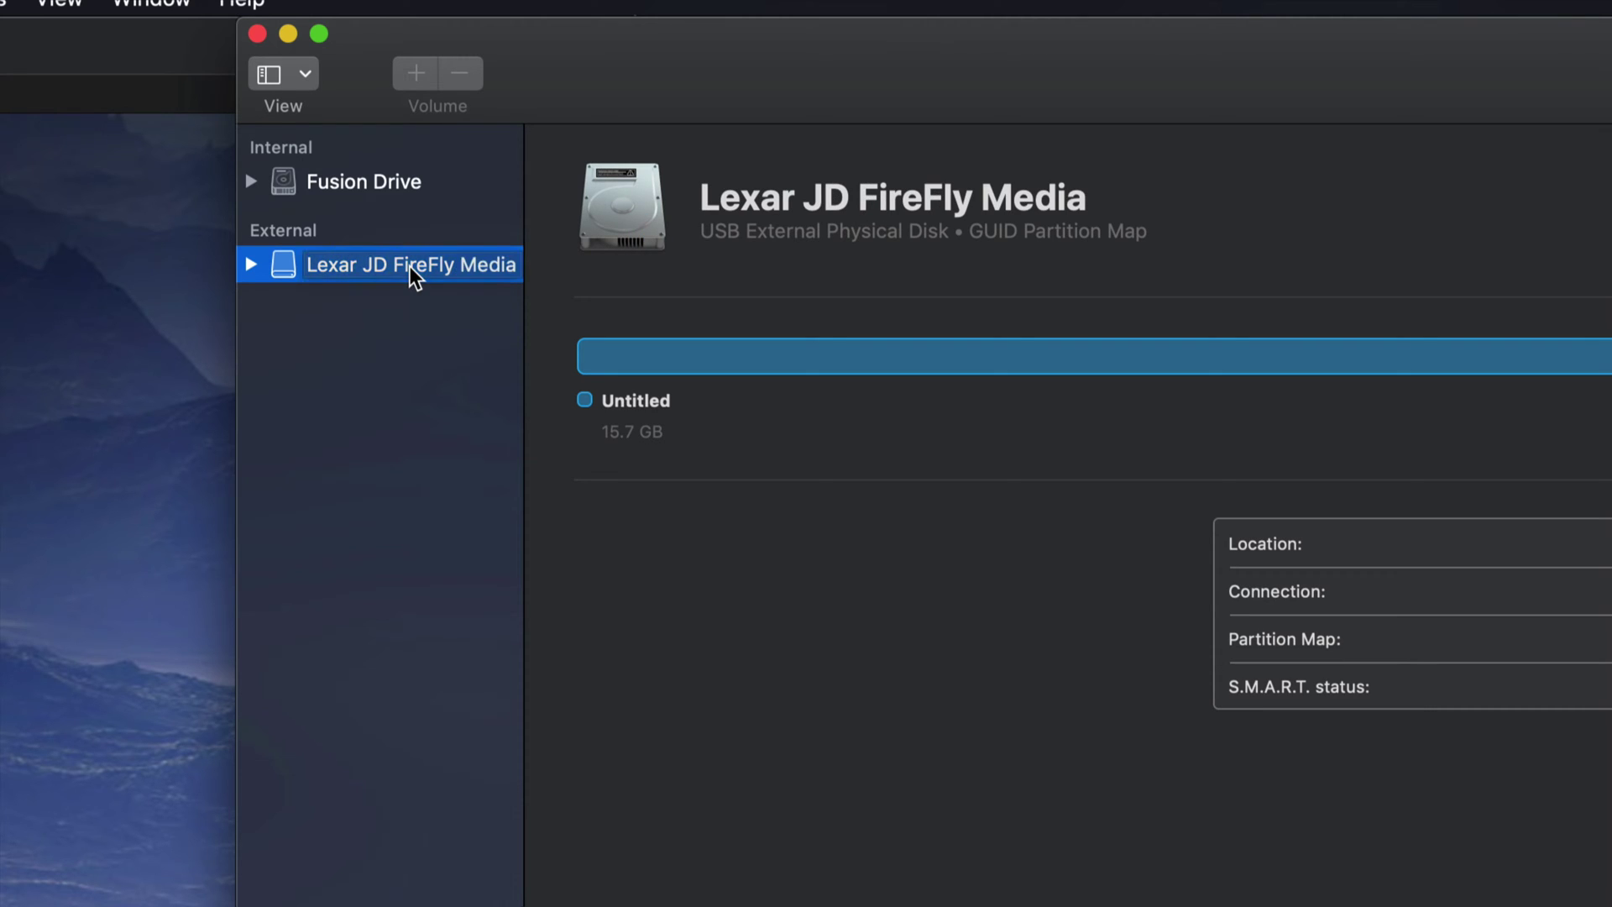
- Expand the Lexar drive, compare its Untitled volume with the physical disk, and leave the physical disk selected
{"action": "left_click", "coordinate": [247, 264]}
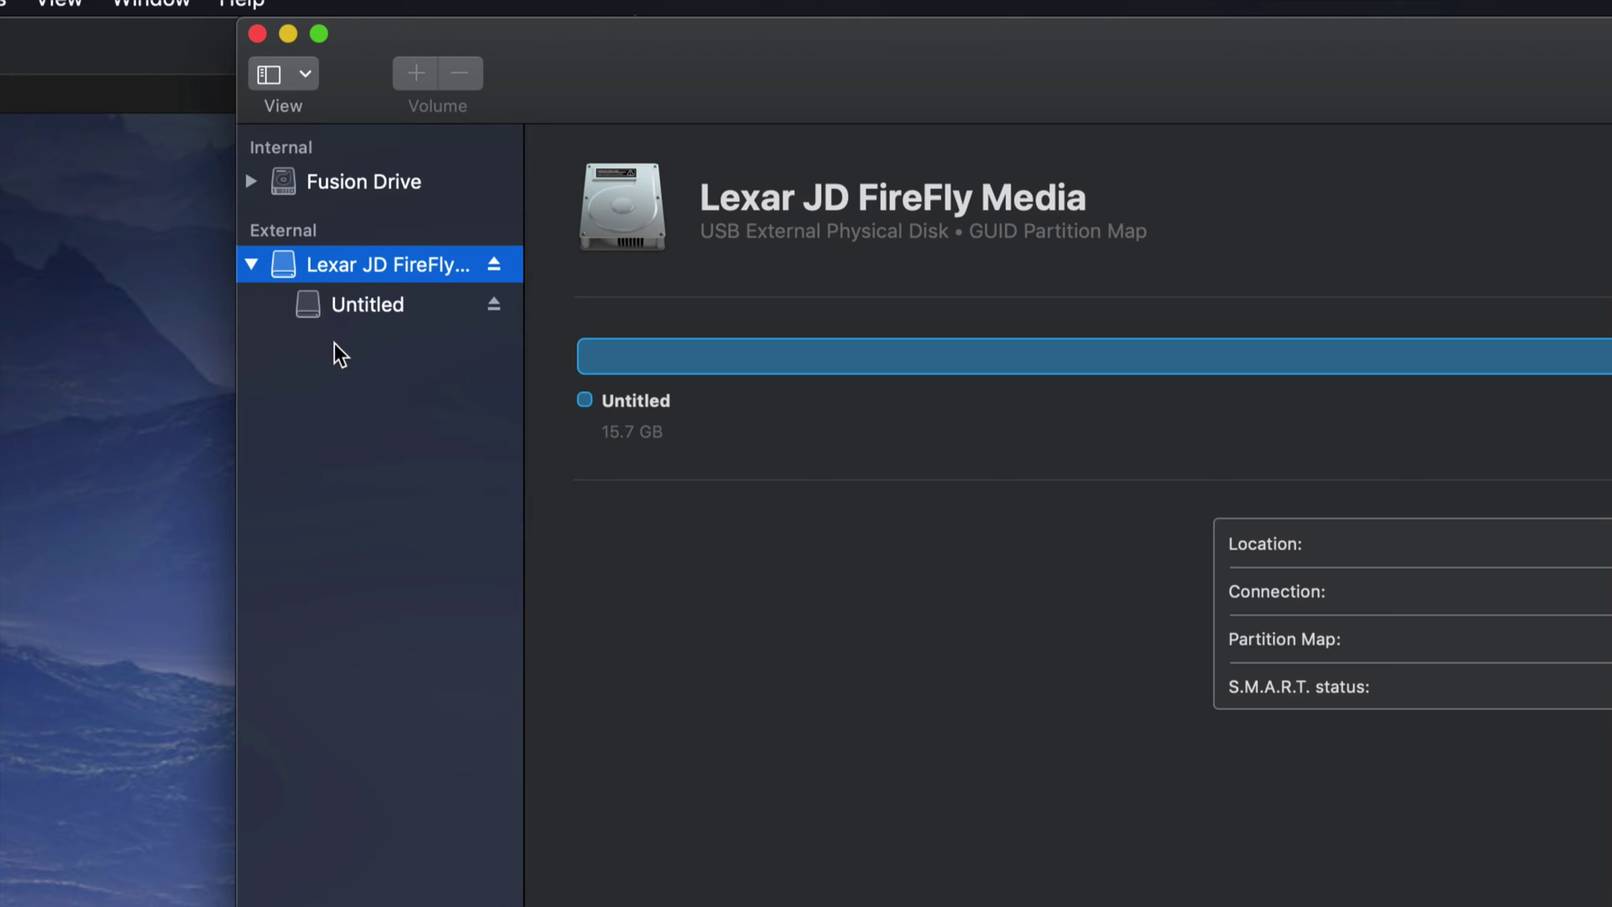
{"action": "left_click", "coordinate": [388, 308]}
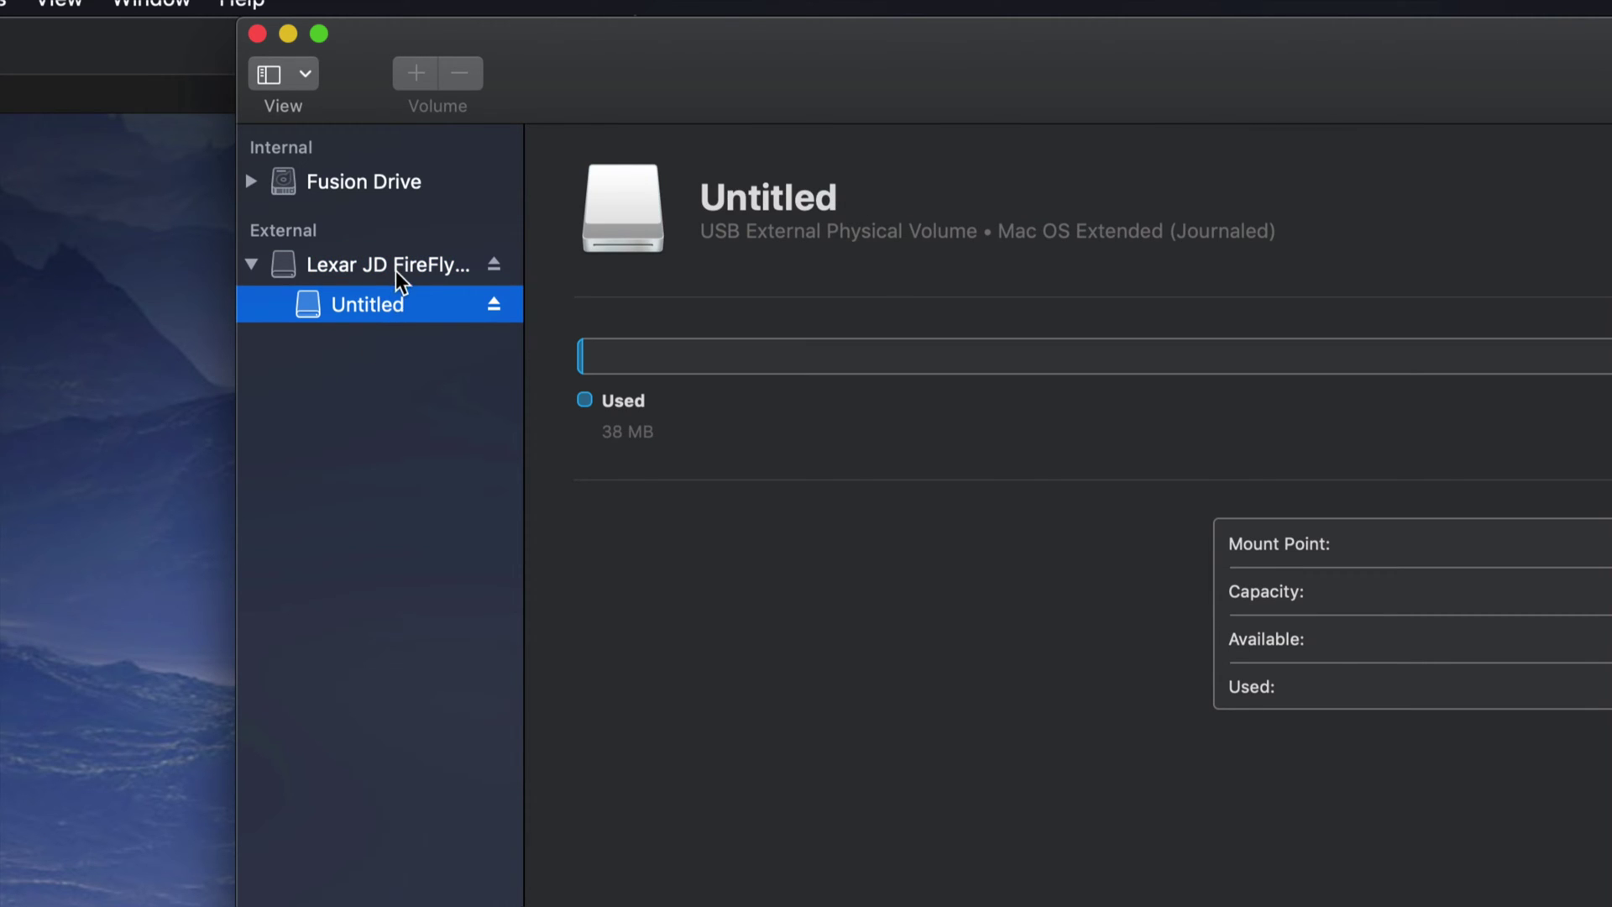
{"action": "left_click", "coordinate": [396, 269]}
{"action": "left_click", "coordinate": [399, 300]}
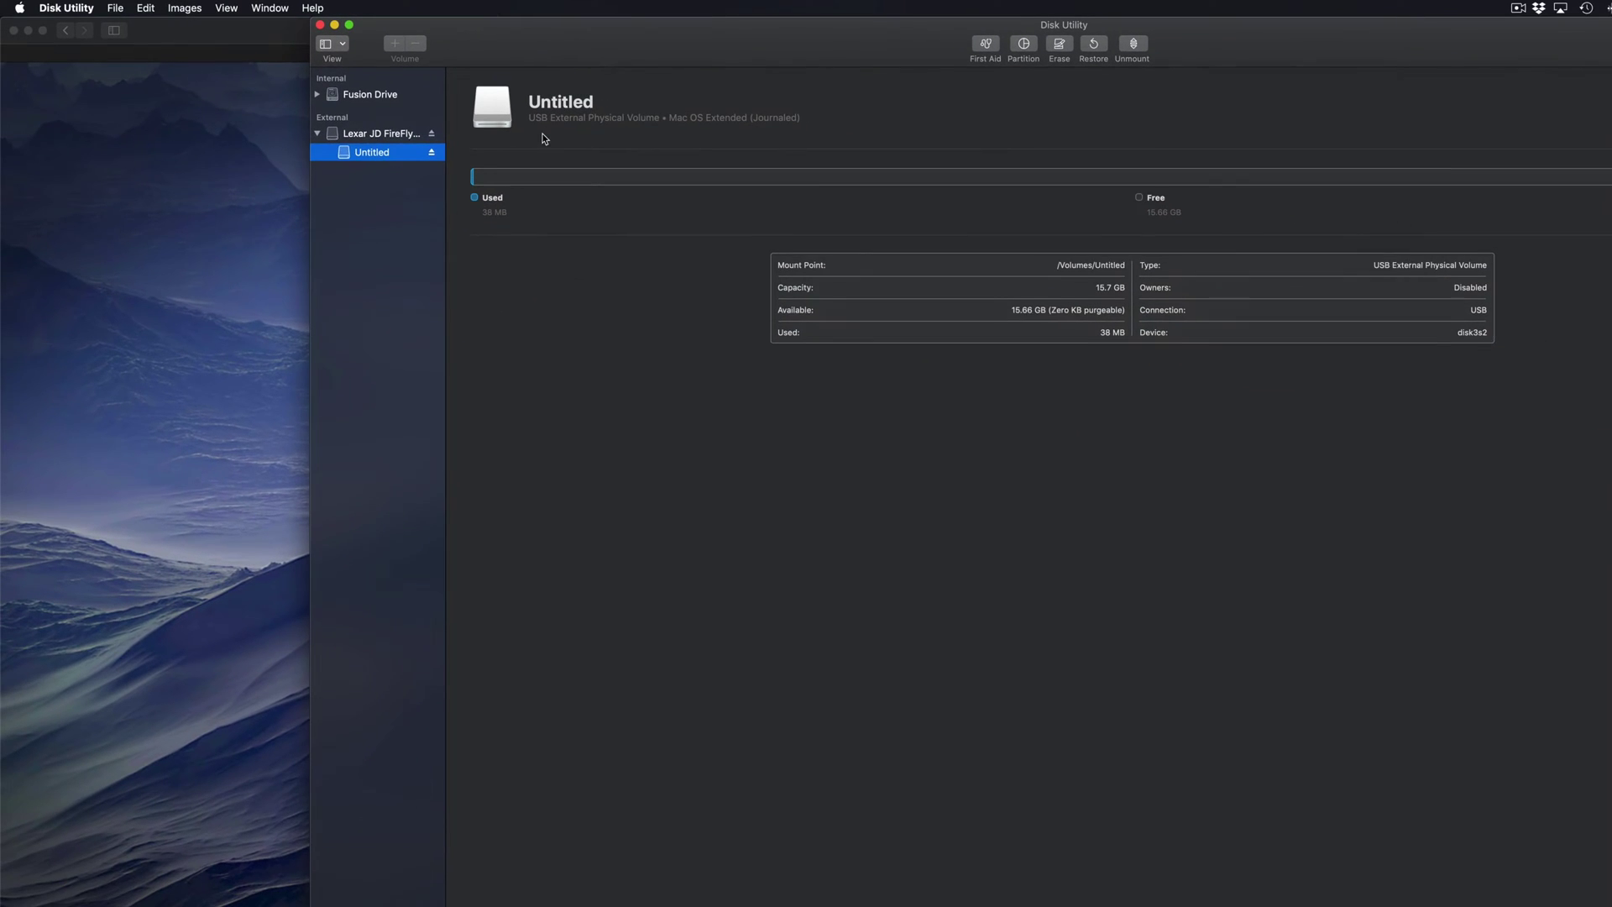
{"action": "left_click", "coordinate": [362, 138]}
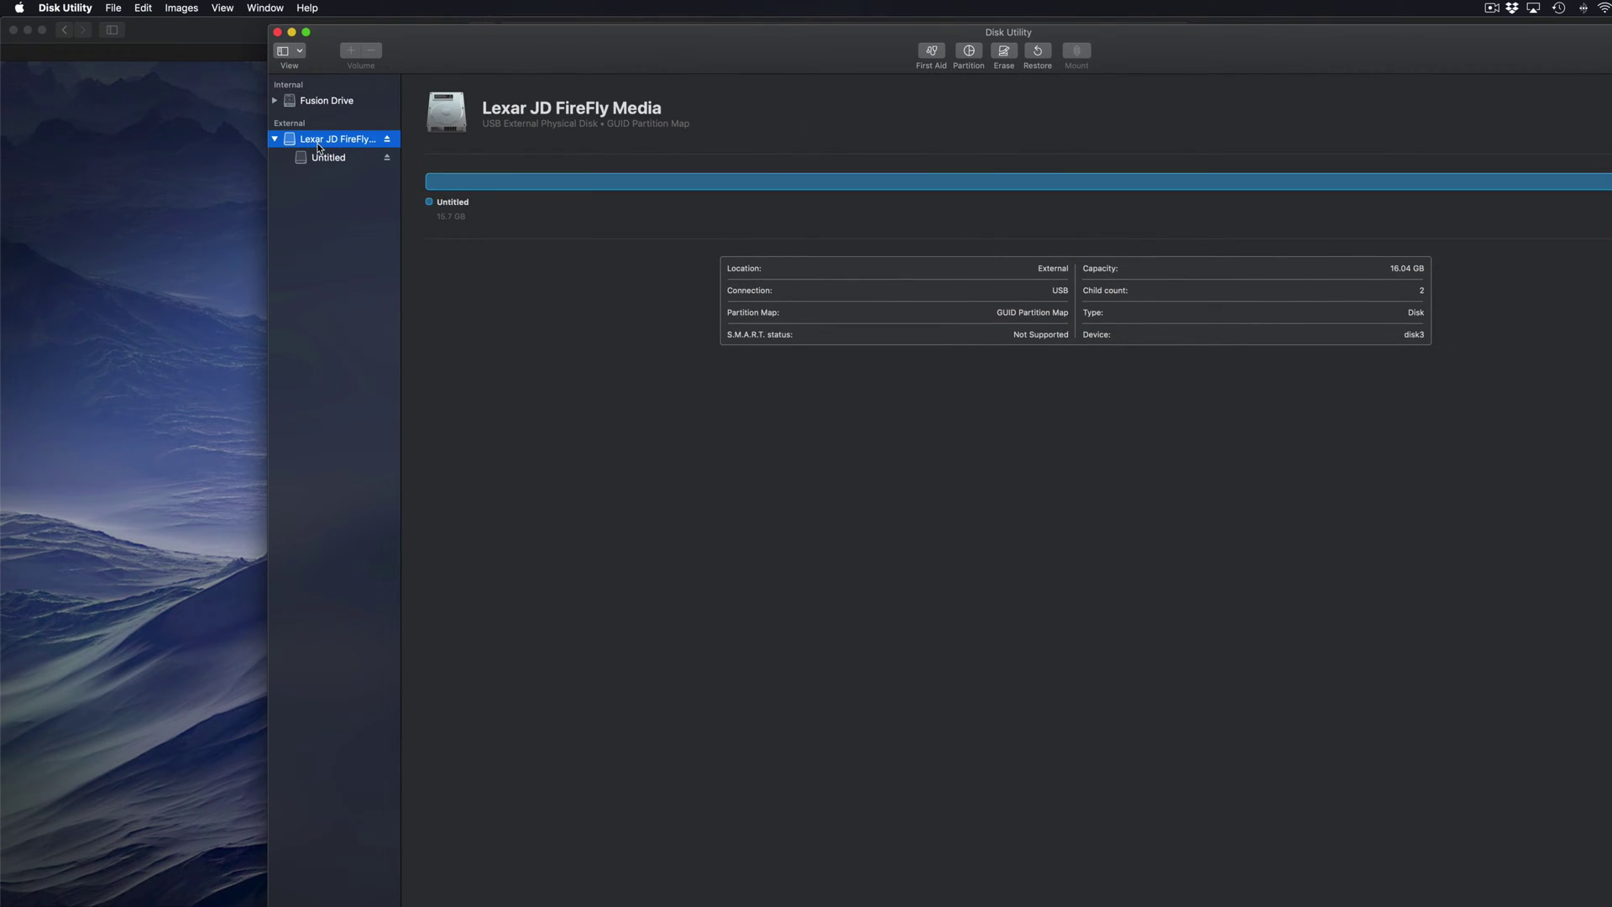
{"action": "mouse_move", "coordinate": [838, 69]}
{"action": "left_mouse_down"}
{"action": "mouse_move", "coordinate": [687, 80]}
{"action": "mouse_move", "coordinate": [675, 124]}
{"action": "mouse_move", "coordinate": [672, 54]}
{"action": "left_mouse_up"}
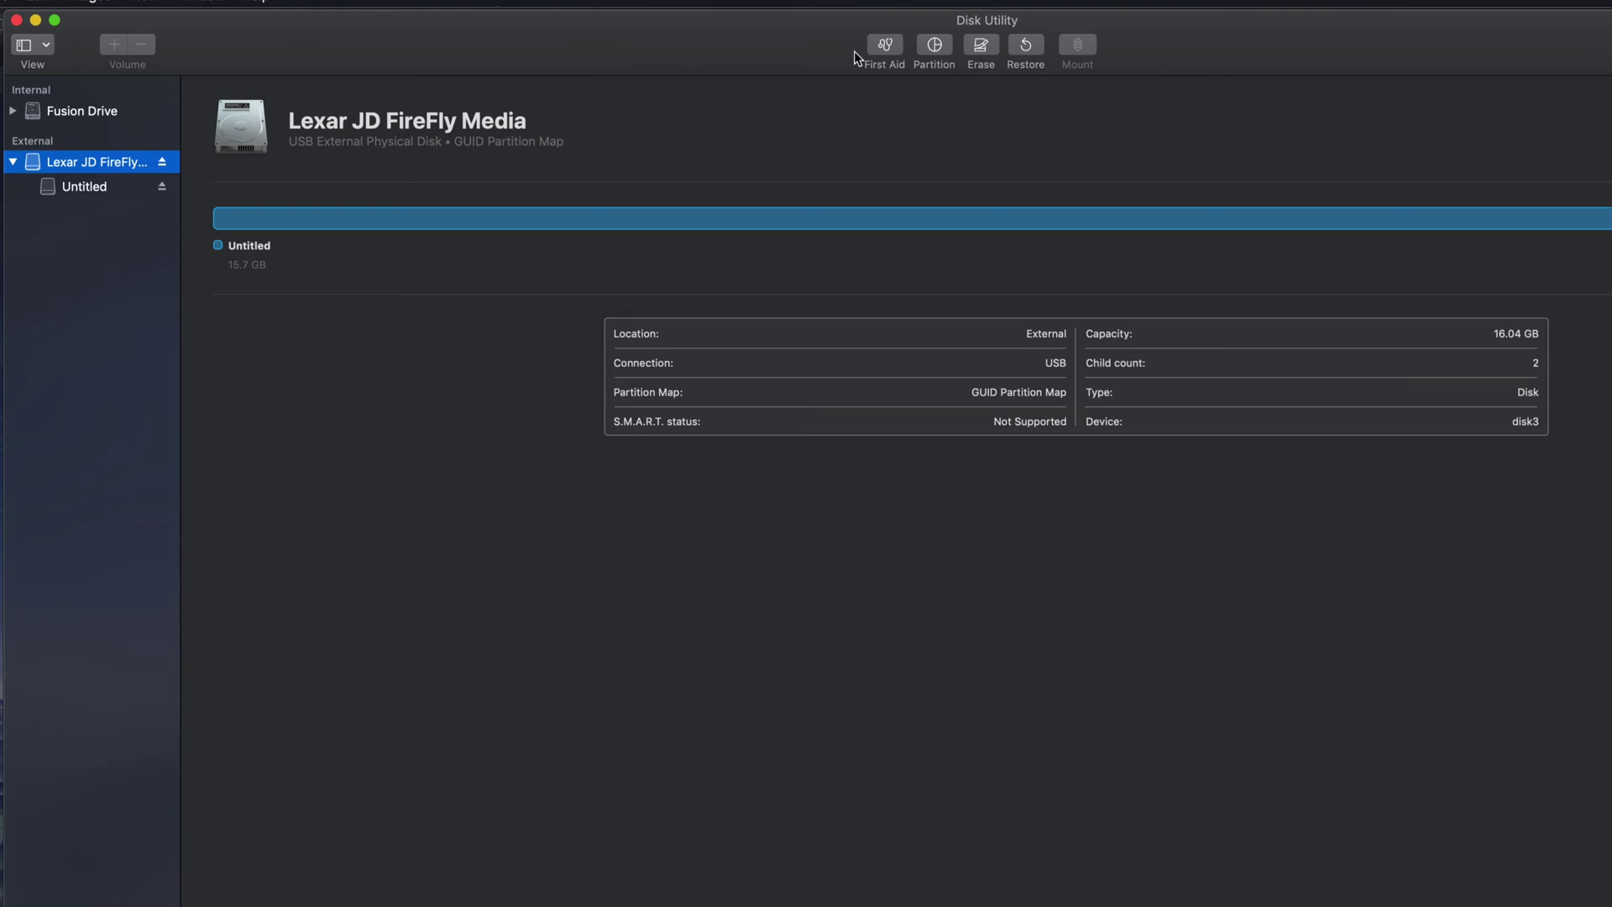
{"action": "mouse_move", "coordinate": [807, 54]}
{"action": "left_mouse_down"}
{"action": "mouse_move", "coordinate": [836, 98]}
{"action": "mouse_move", "coordinate": [858, 47]}
{"action": "mouse_move", "coordinate": [808, 40]}
{"action": "left_mouse_up"}
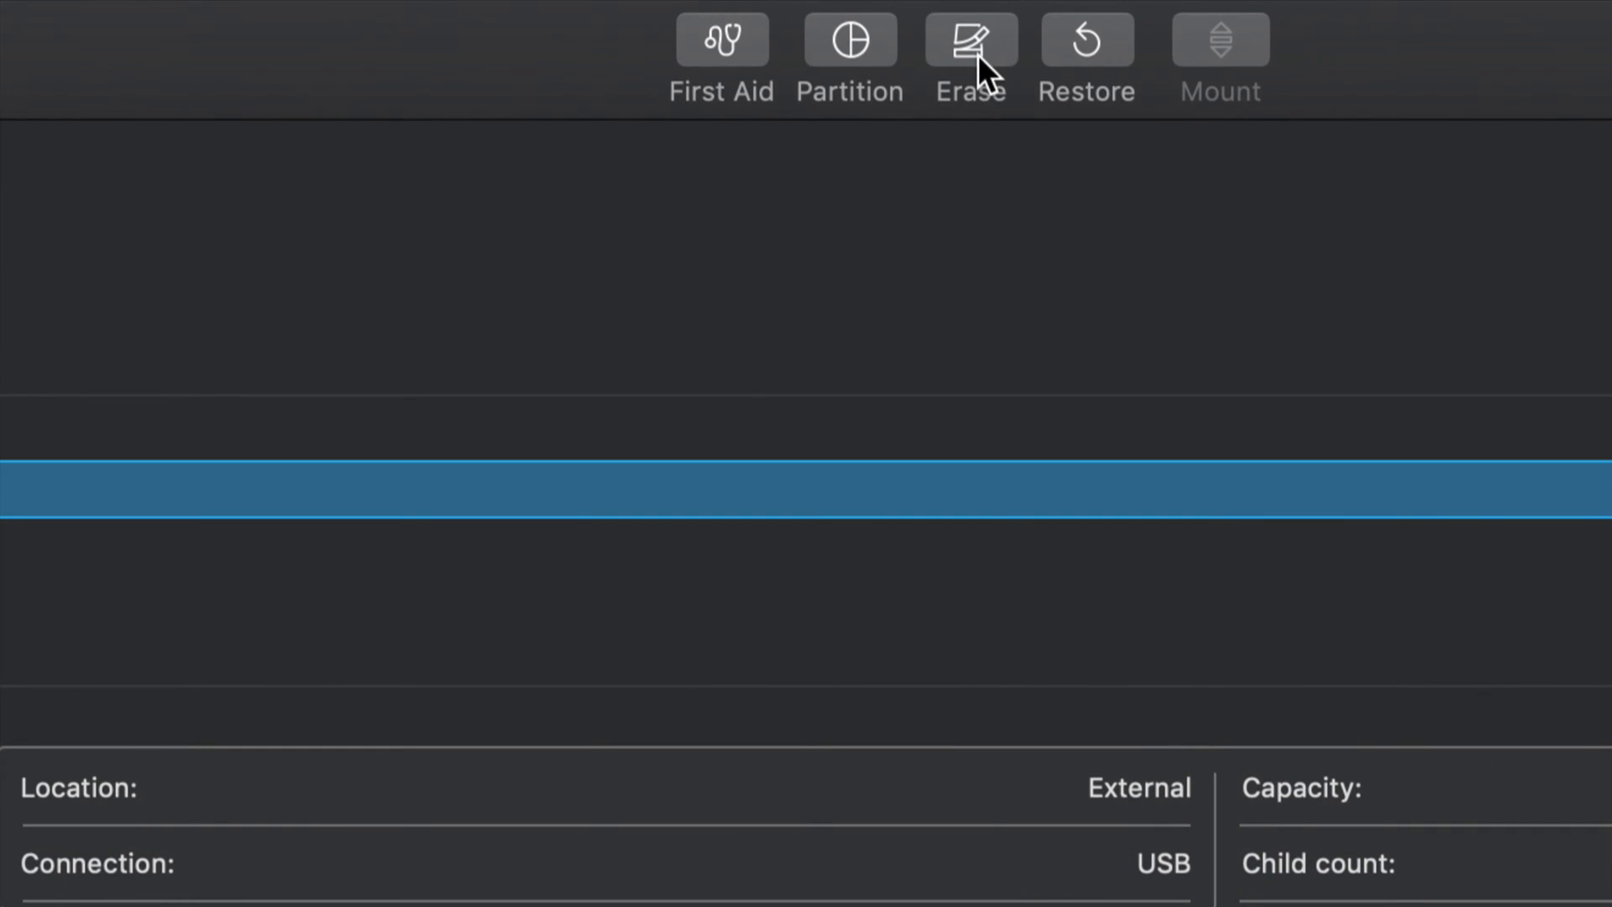
- Erase the Lexar JD FireFly Media drive using the ExFAT format and the Master Boot Record scheme
{"action": "left_click", "coordinate": [977, 54]}
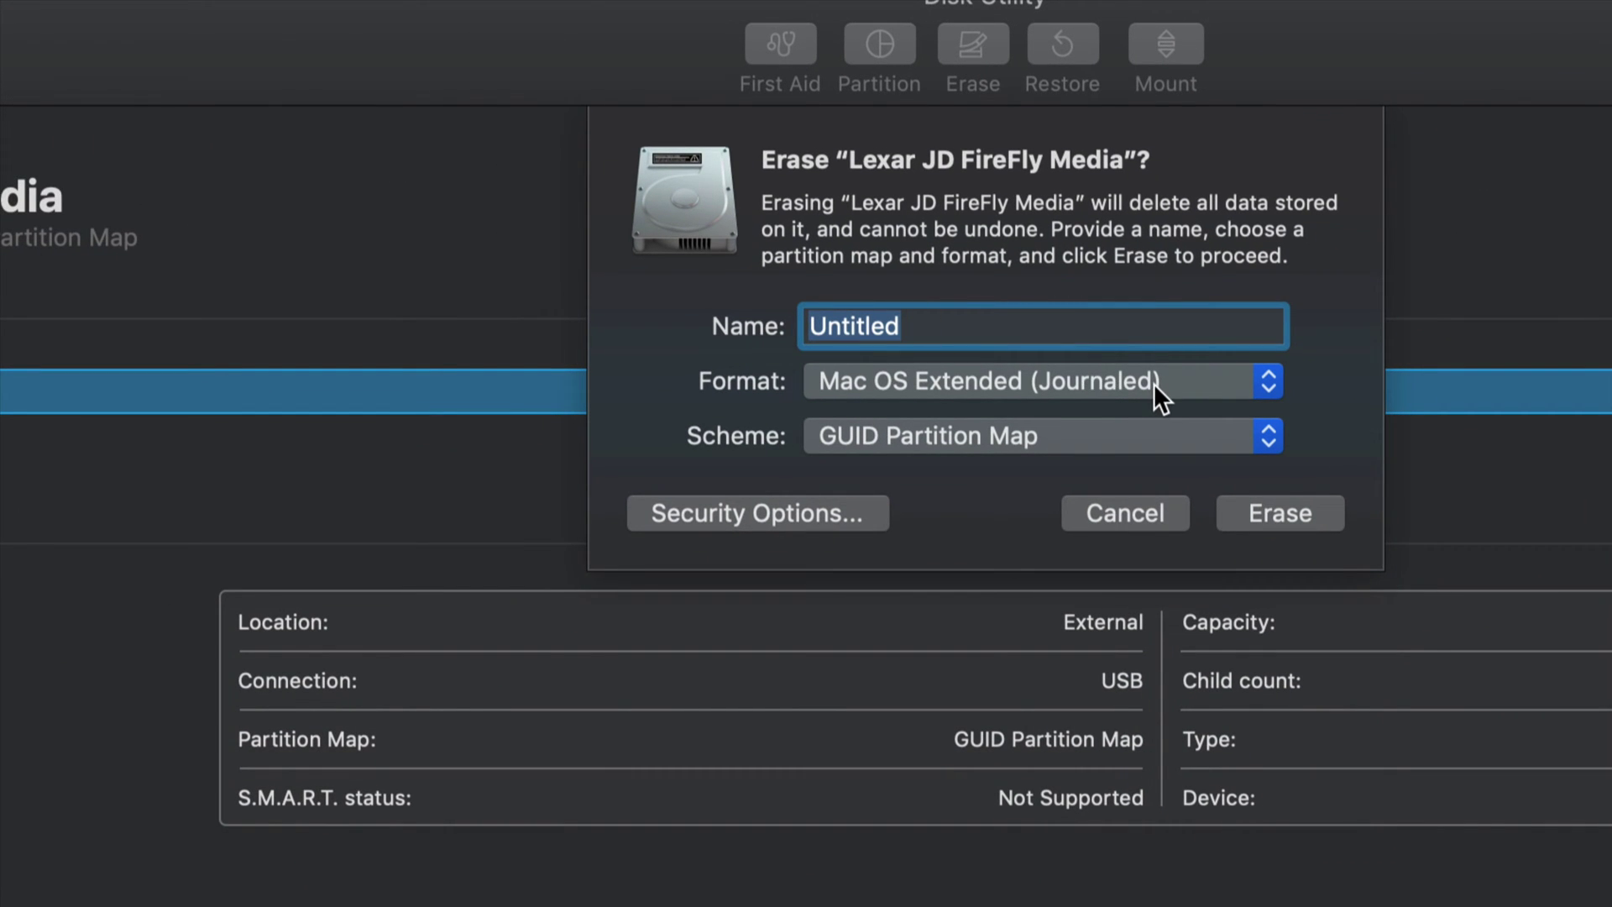
{"action": "left_click", "coordinate": [1268, 384]}
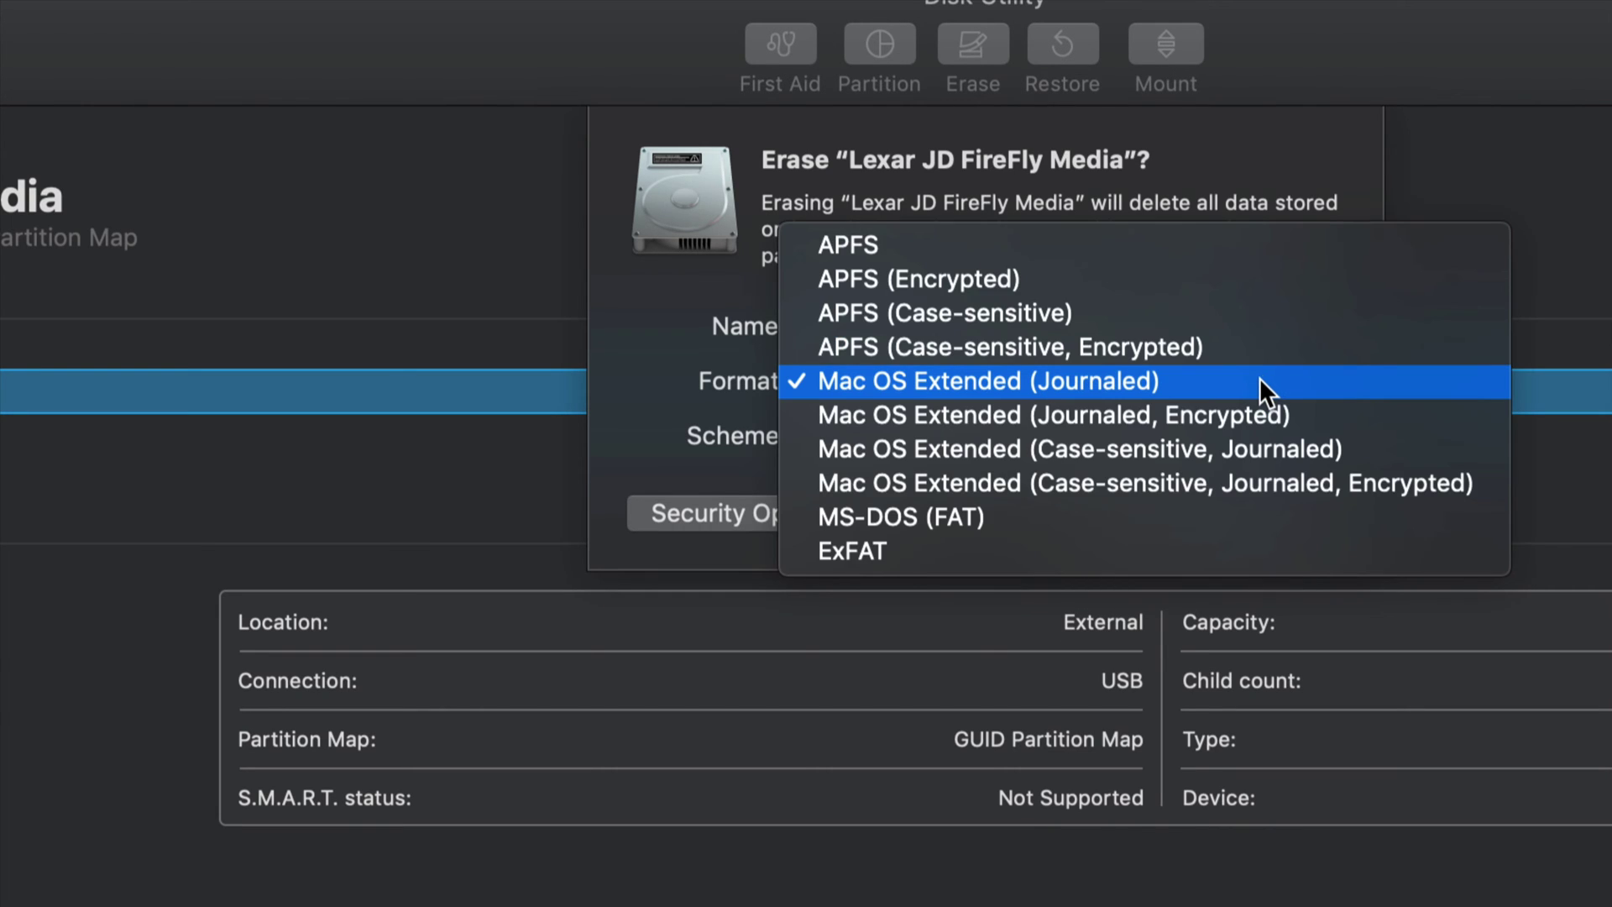
{"action": "left_click", "coordinate": [1157, 550]}
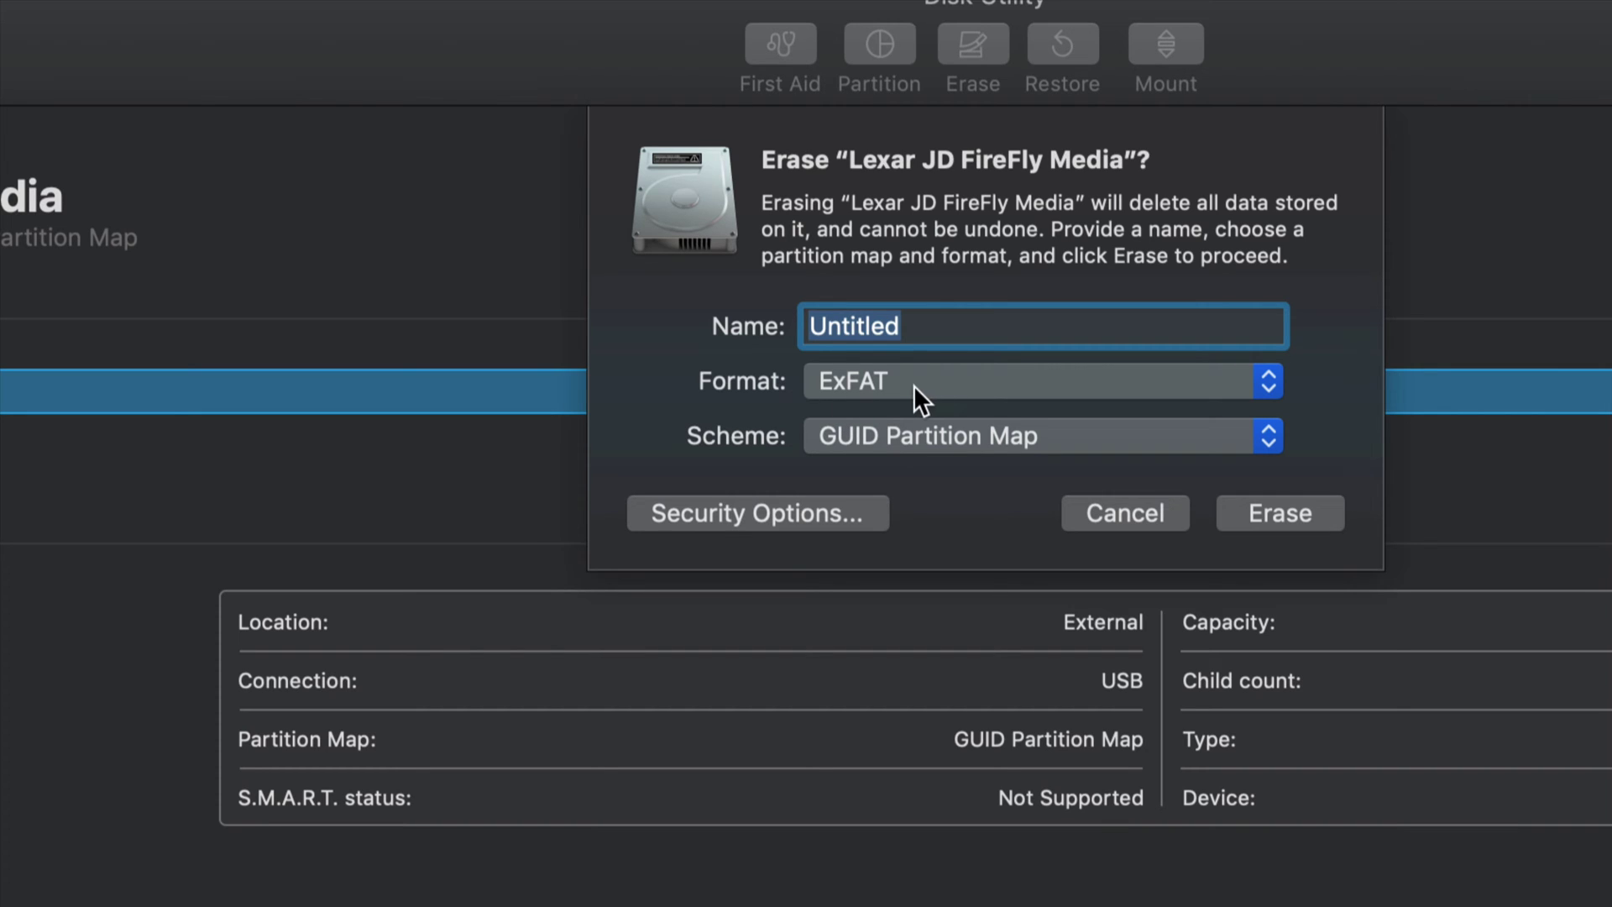
{"action": "left_click", "coordinate": [913, 432]}
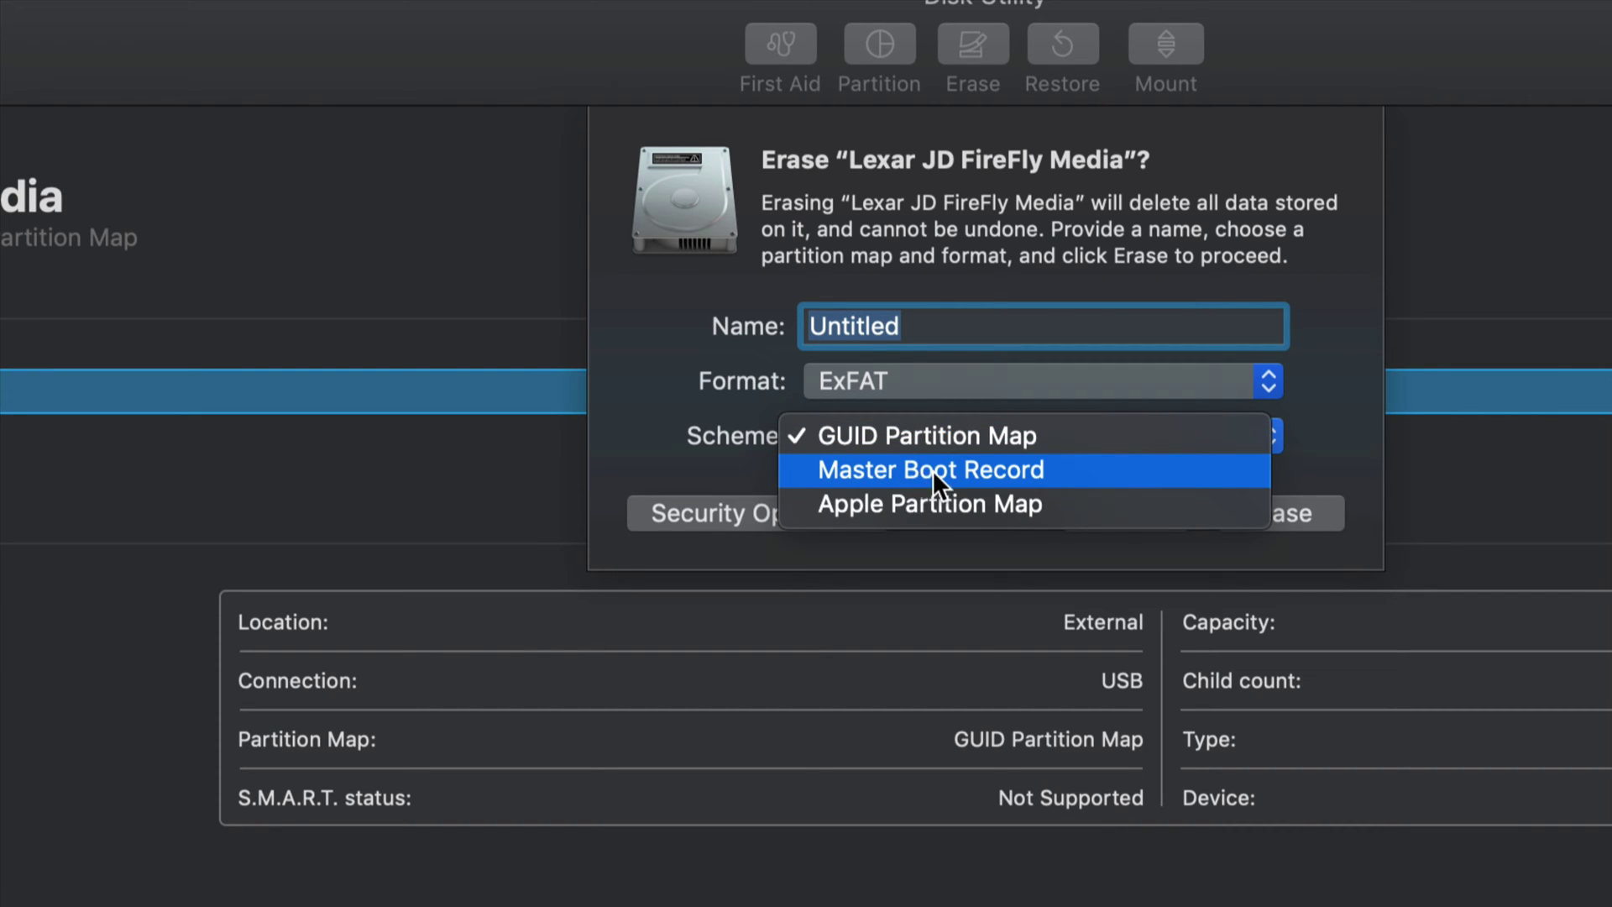
{"action": "left_click", "coordinate": [882, 473]}
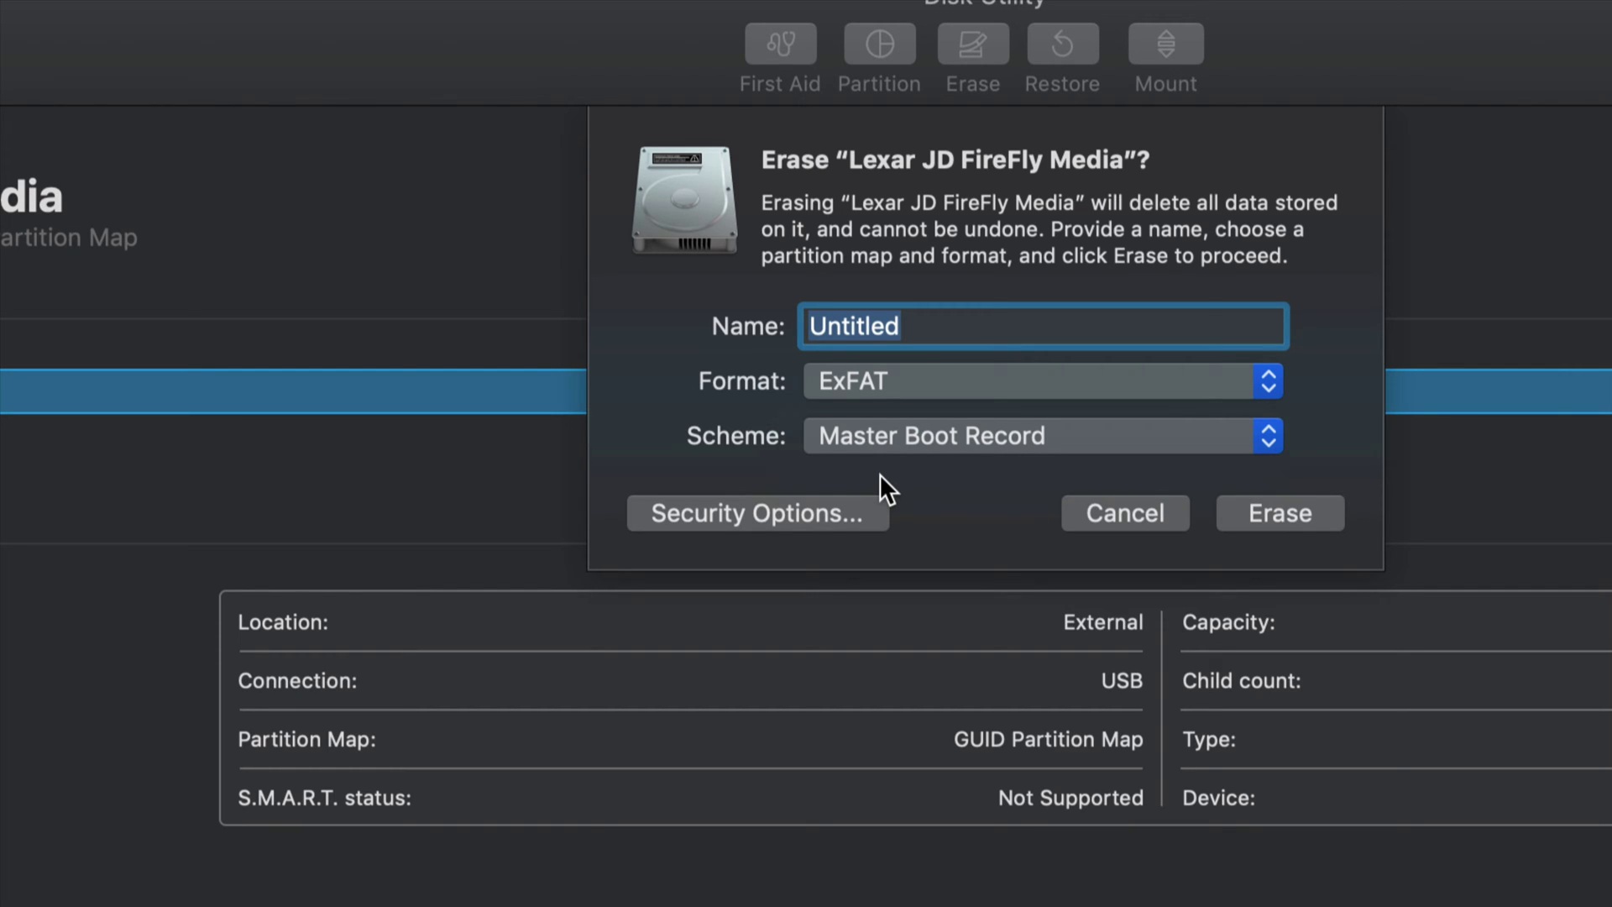
{"action": "left_click", "coordinate": [1276, 514]}
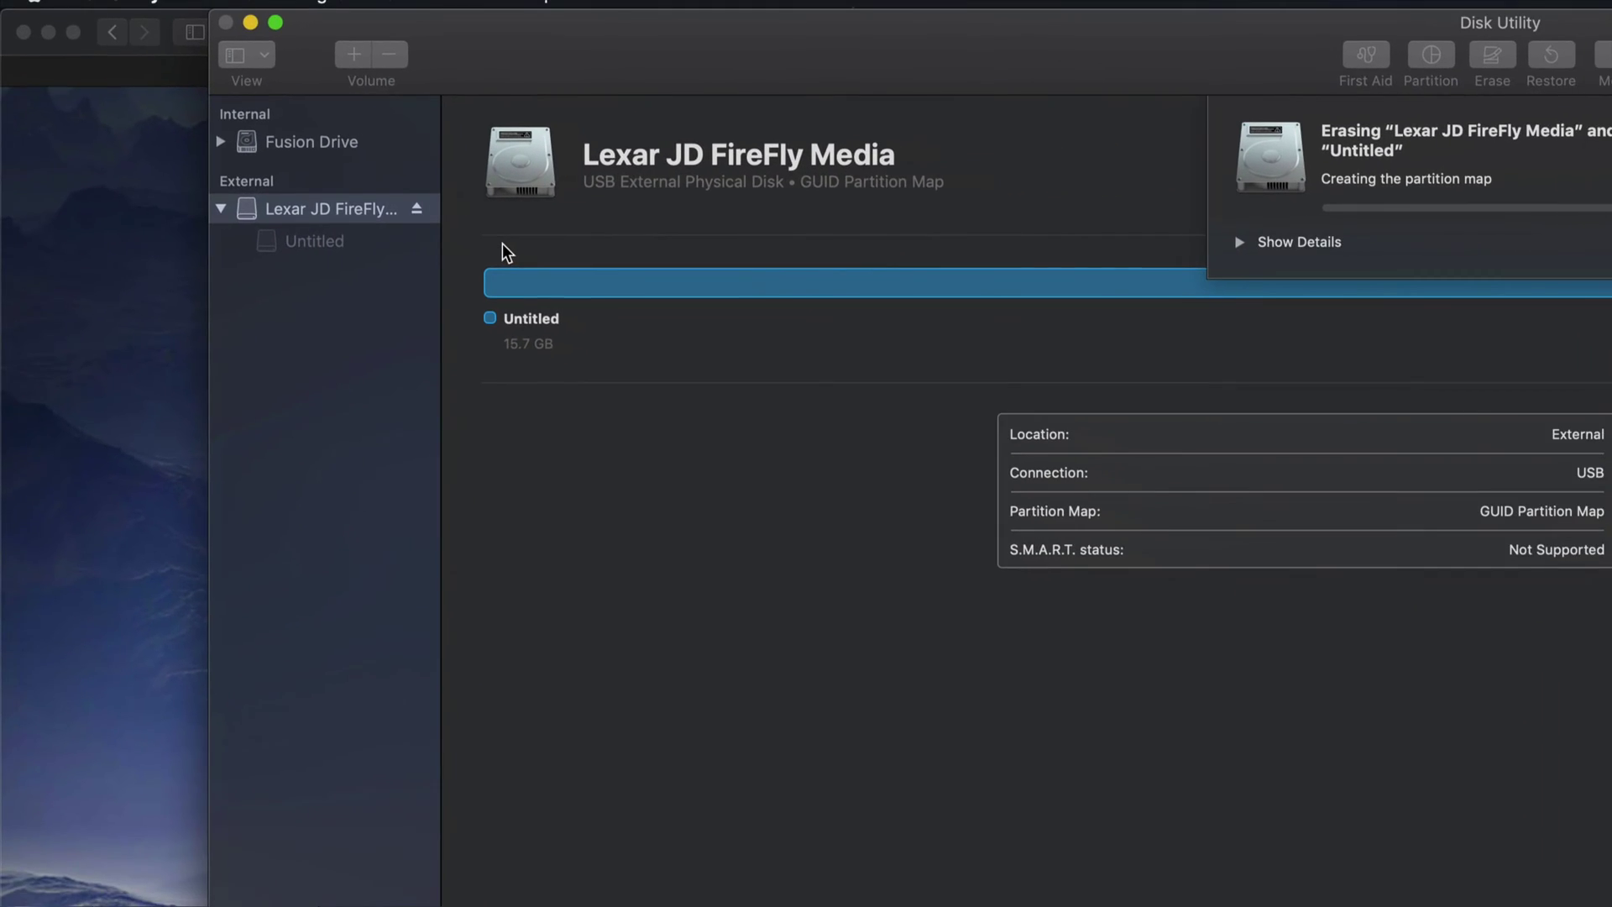
{"action": "left_click_drag", "start_coordinate": [1082, 58], "coordinate": [999, 78]}
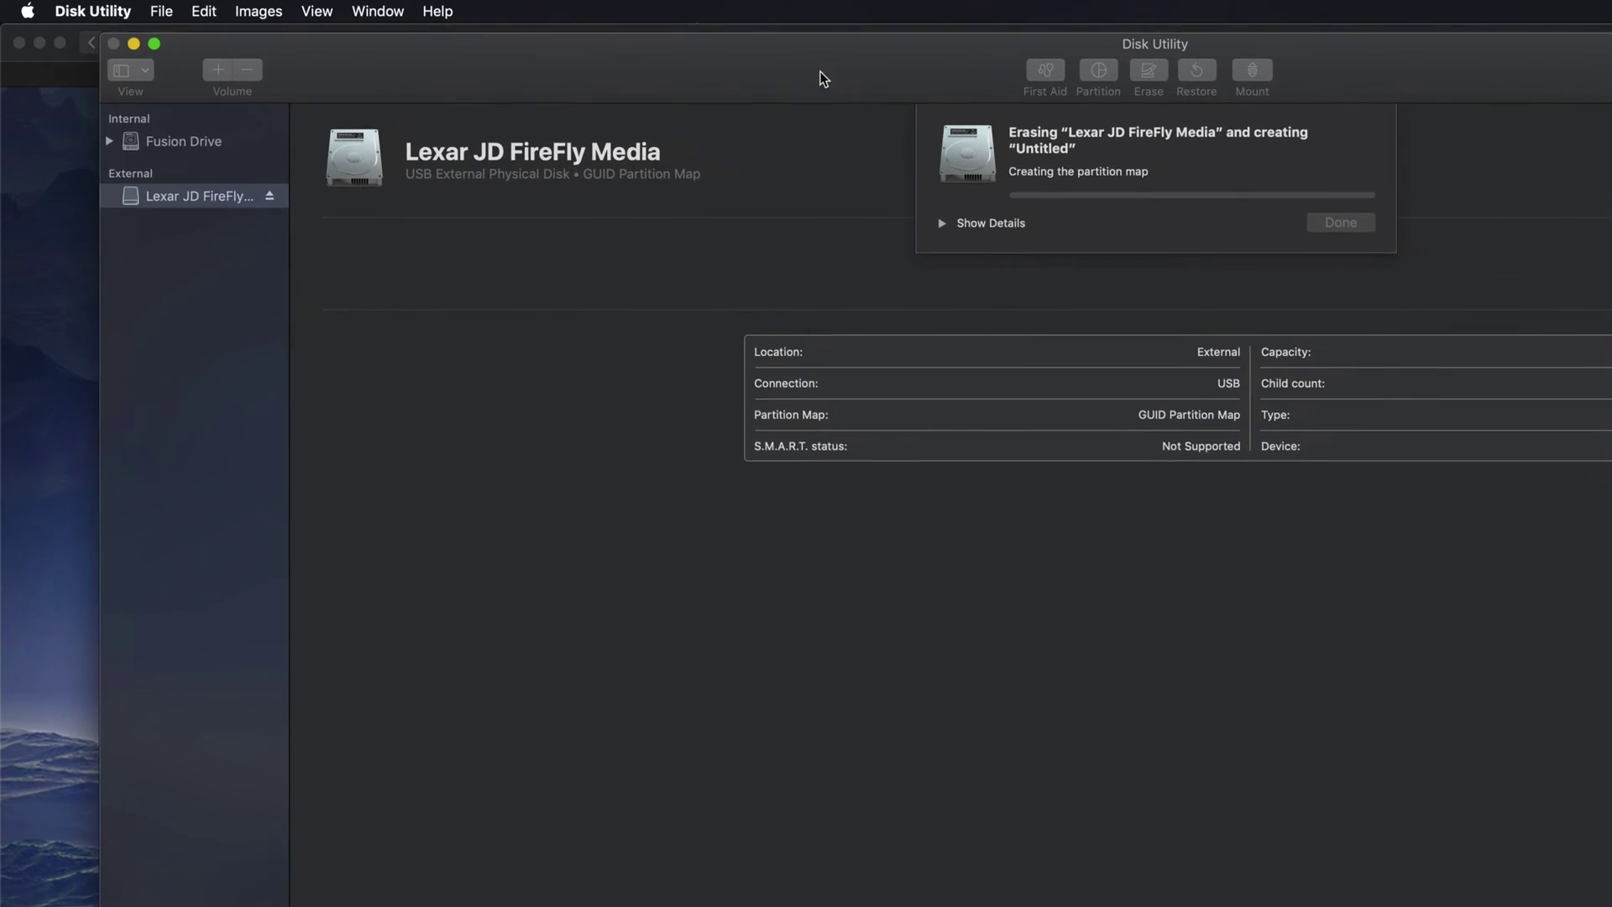
{"action": "left_click_drag", "start_coordinate": [821, 72], "coordinate": [733, 62]}
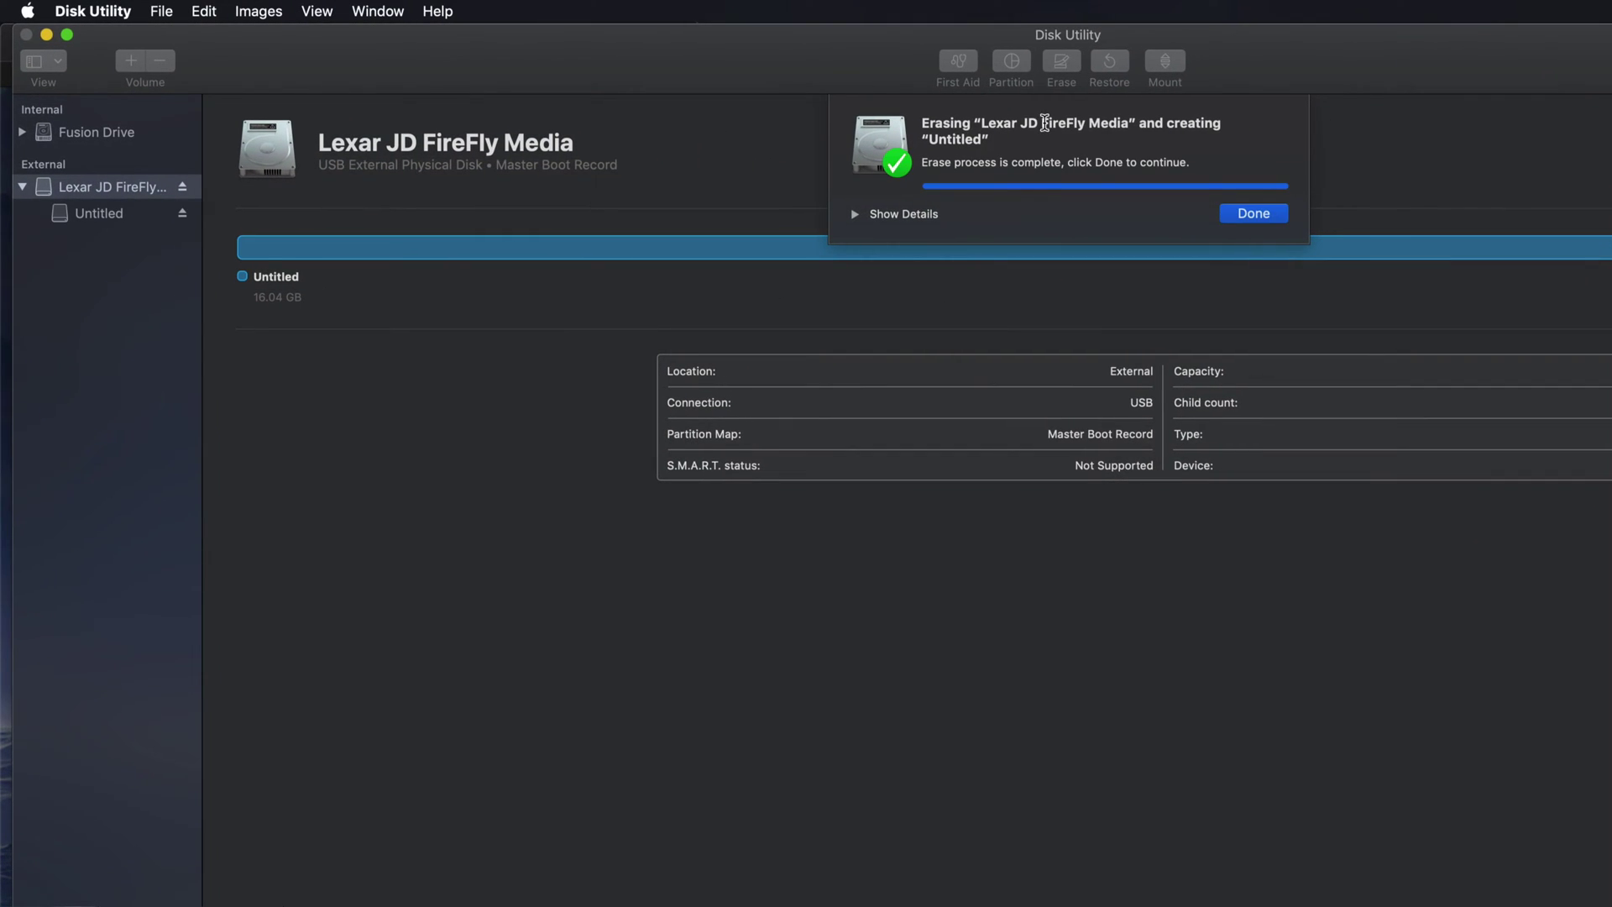
{"action": "left_click", "coordinate": [1271, 217]}
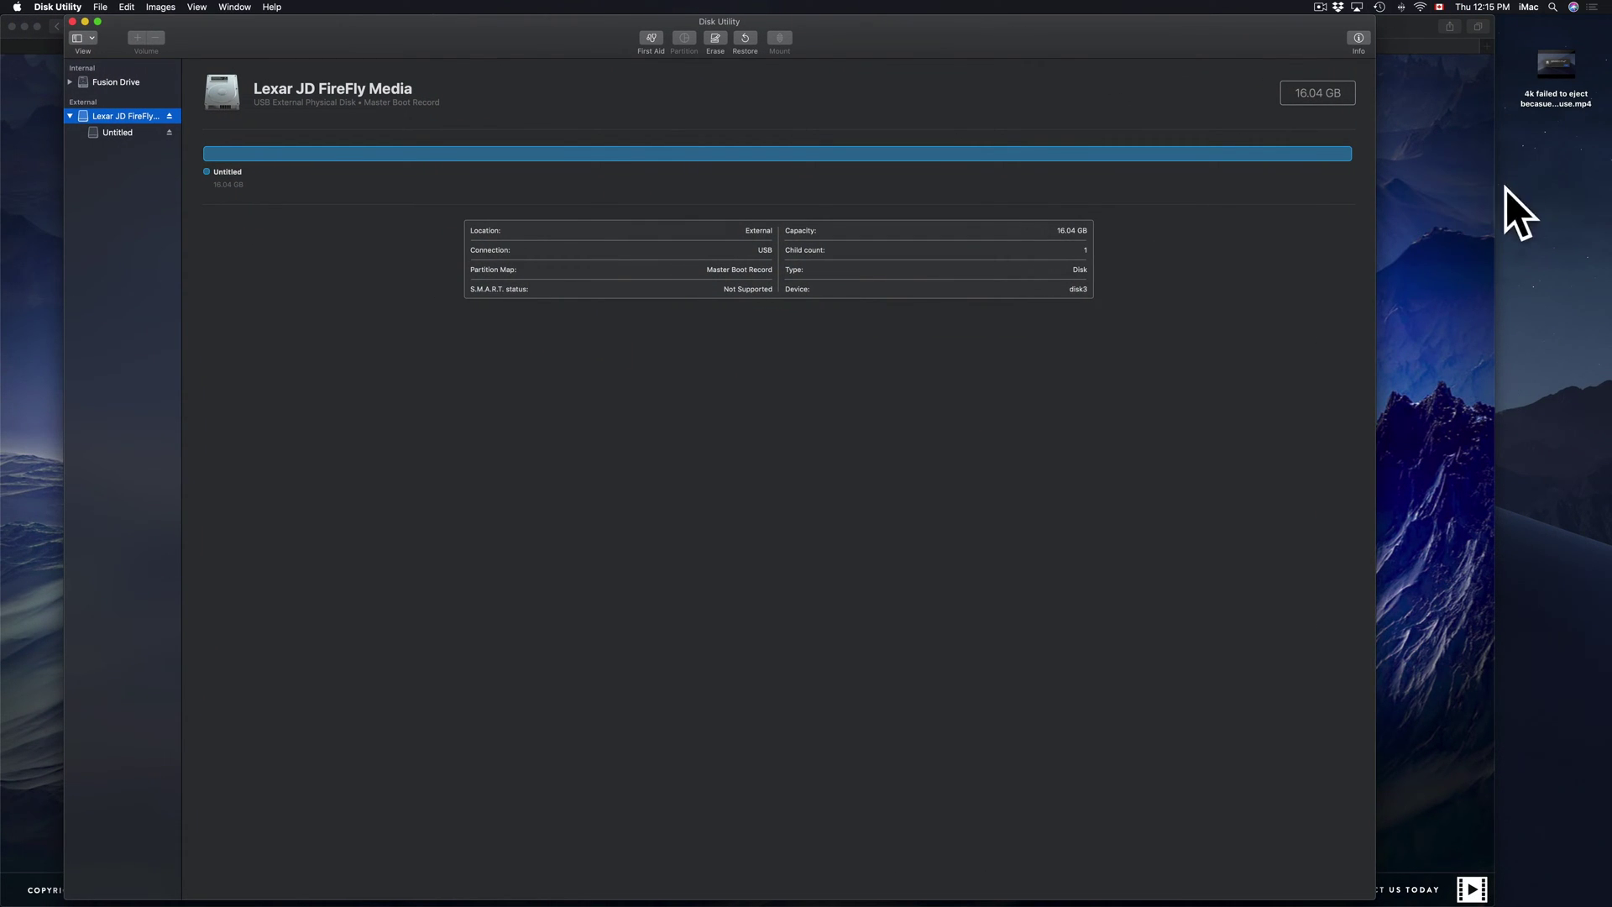
- Check the desktop and a Finder window for the erased drive
{"action": "left_click", "coordinate": [1573, 176]}
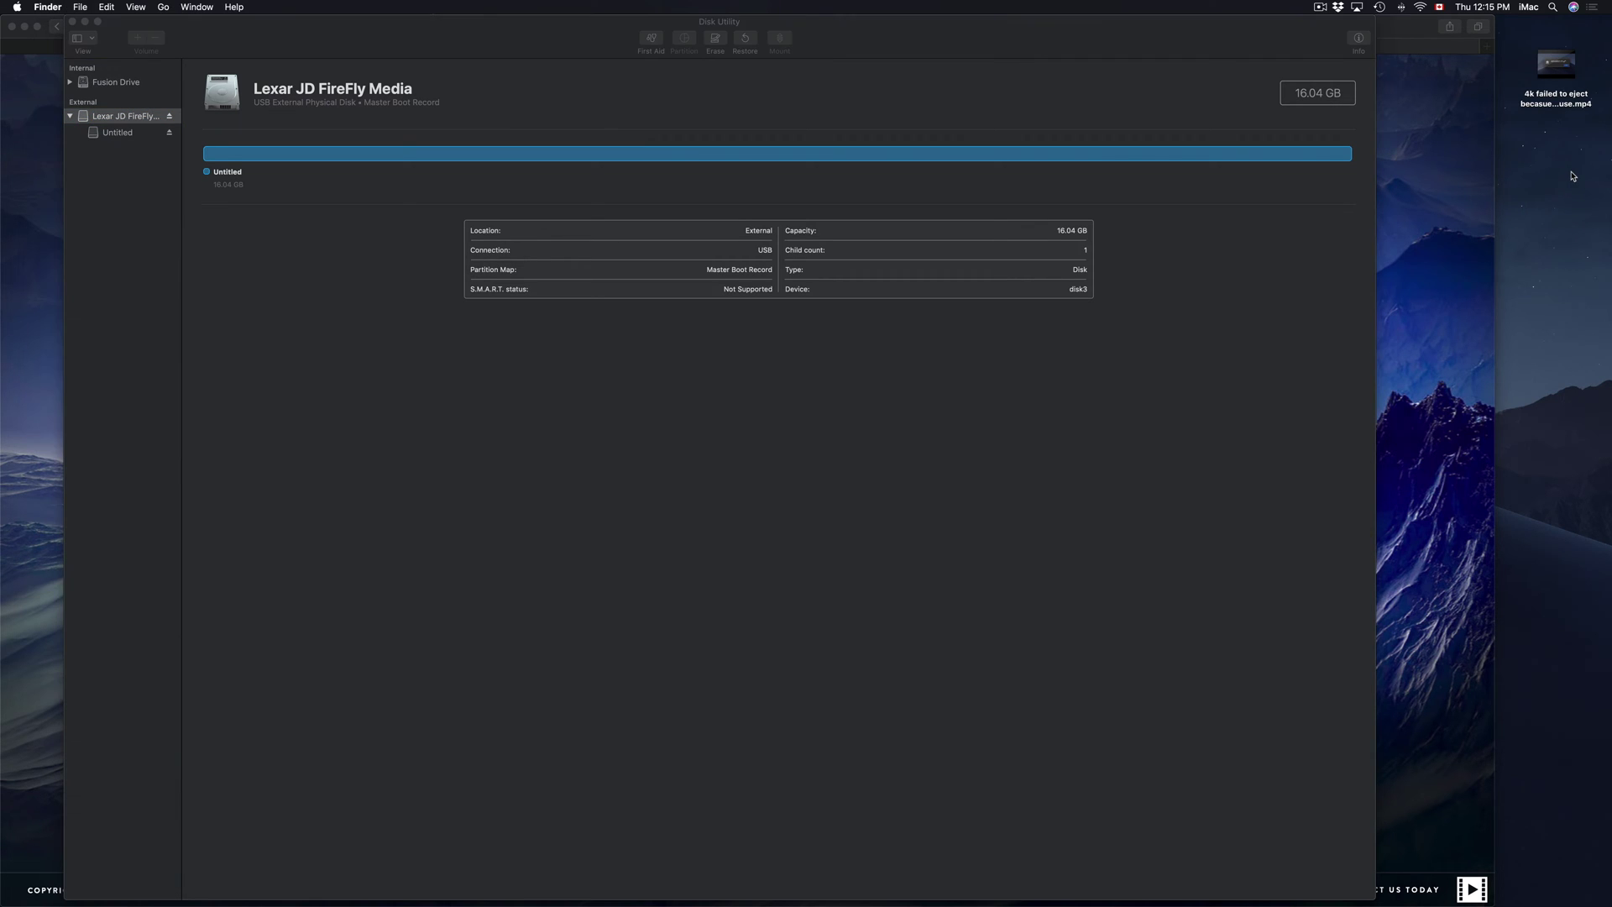
{"action": "mouse_move", "coordinate": [659, 903]}
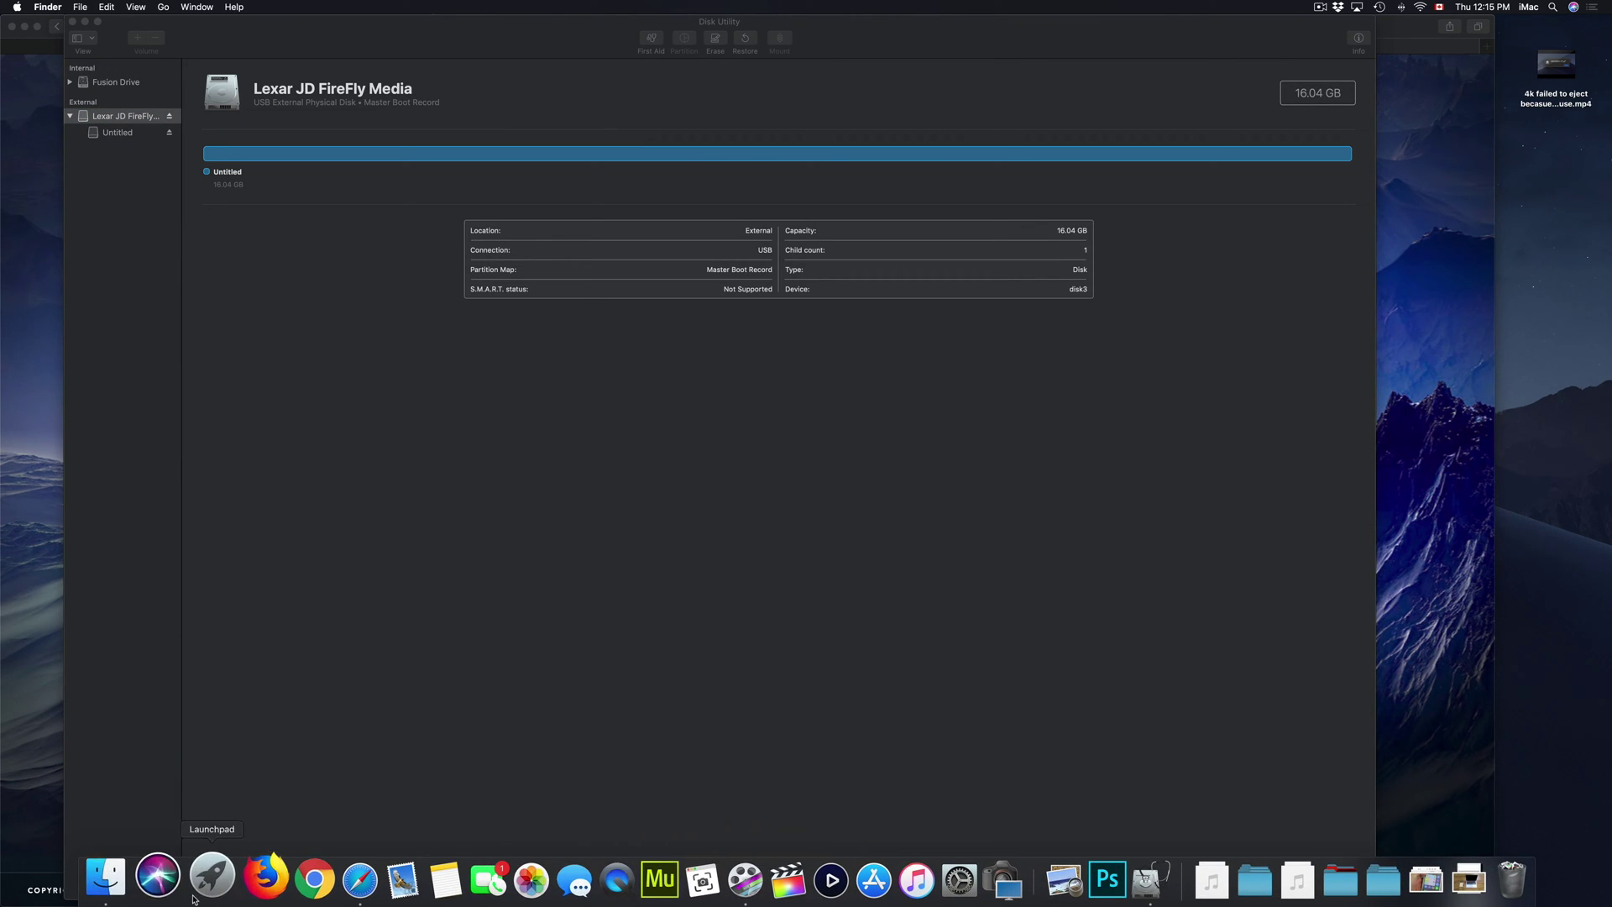
{"action": "left_click", "coordinate": [126, 882]}
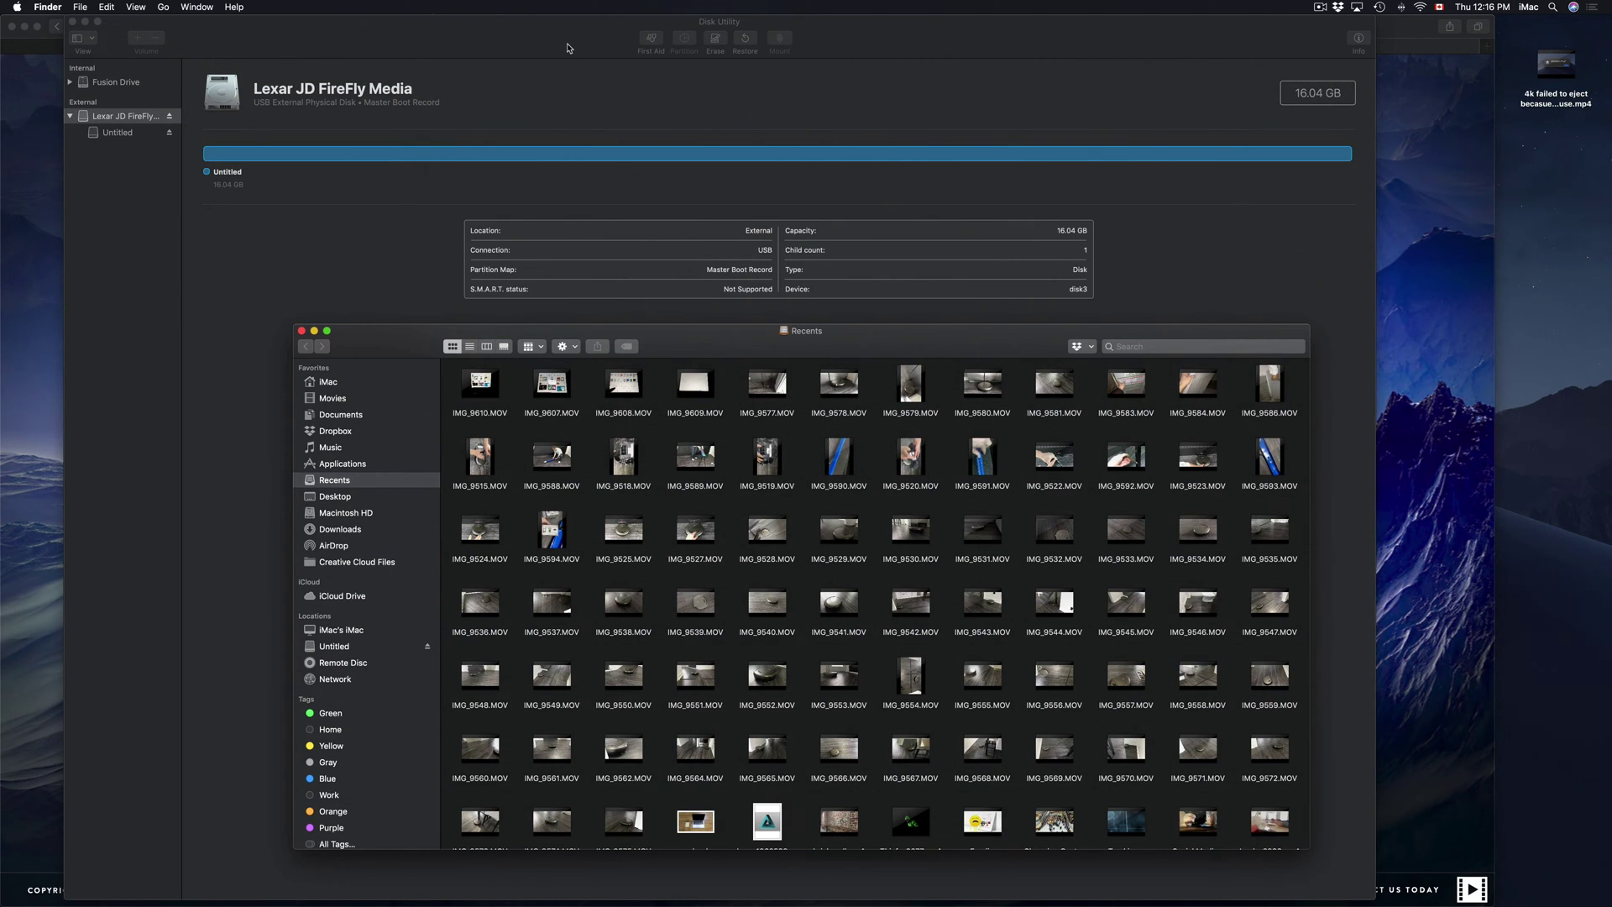
- Return to Disk Utility, start another erase of the Lexar drive and set its format to MS-DOS (FAT)
{"action": "left_click", "coordinate": [567, 48]}
{"action": "left_click_drag", "start_coordinate": [567, 48], "coordinate": [628, 48]}
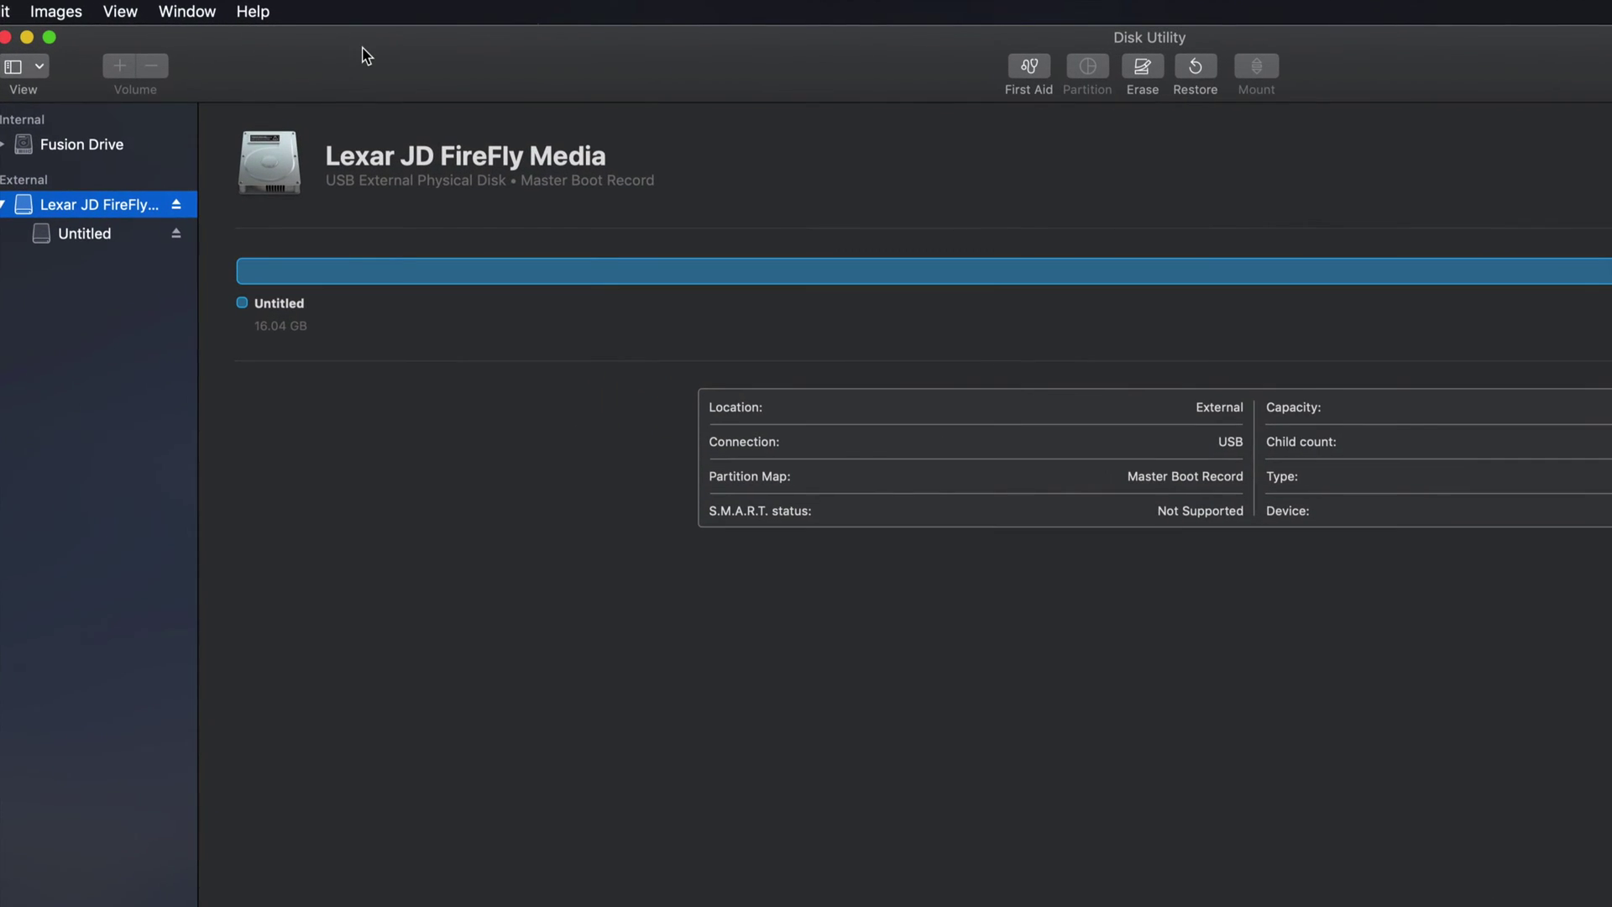
{"action": "left_click_drag", "start_coordinate": [456, 58], "coordinate": [461, 55]}
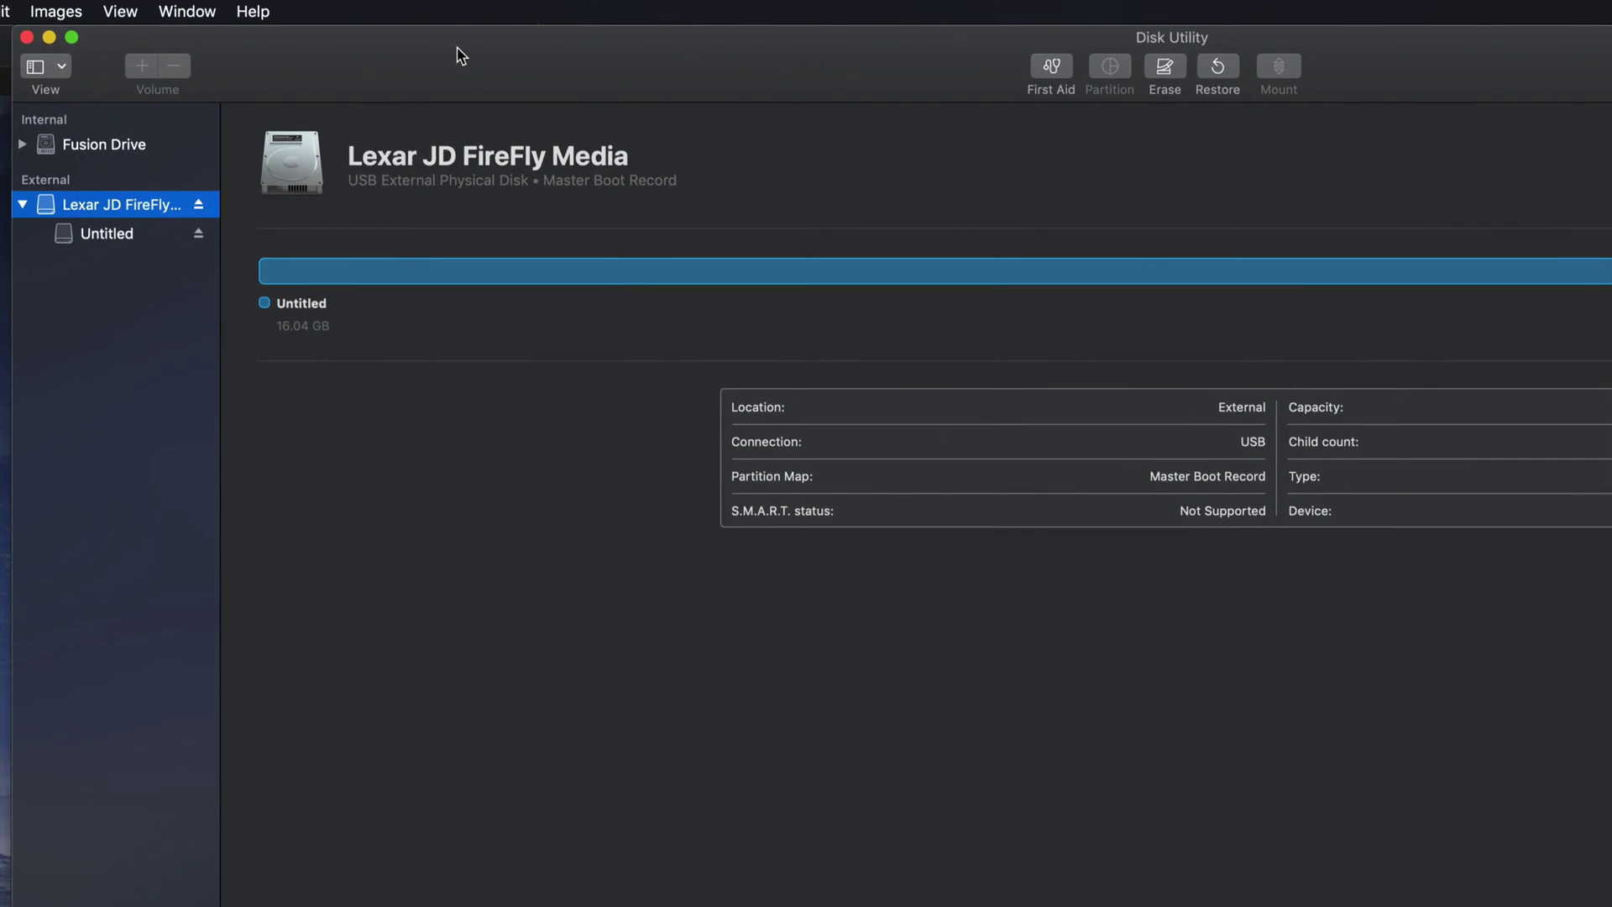
{"action": "left_click", "coordinate": [1173, 74]}
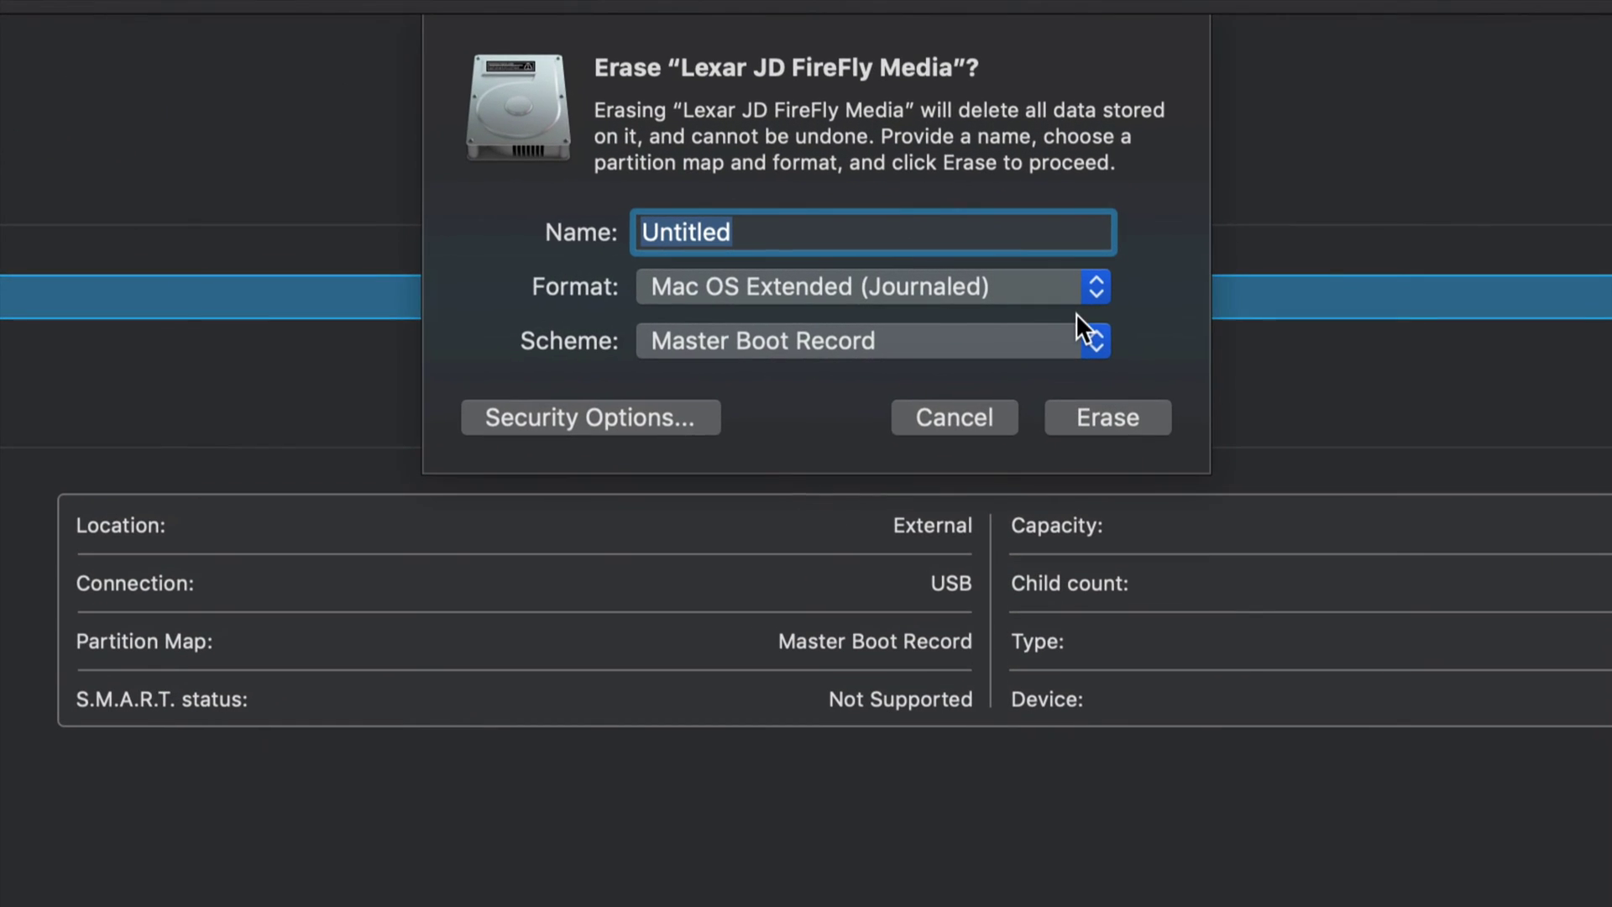
{"action": "left_click", "coordinate": [1098, 290]}
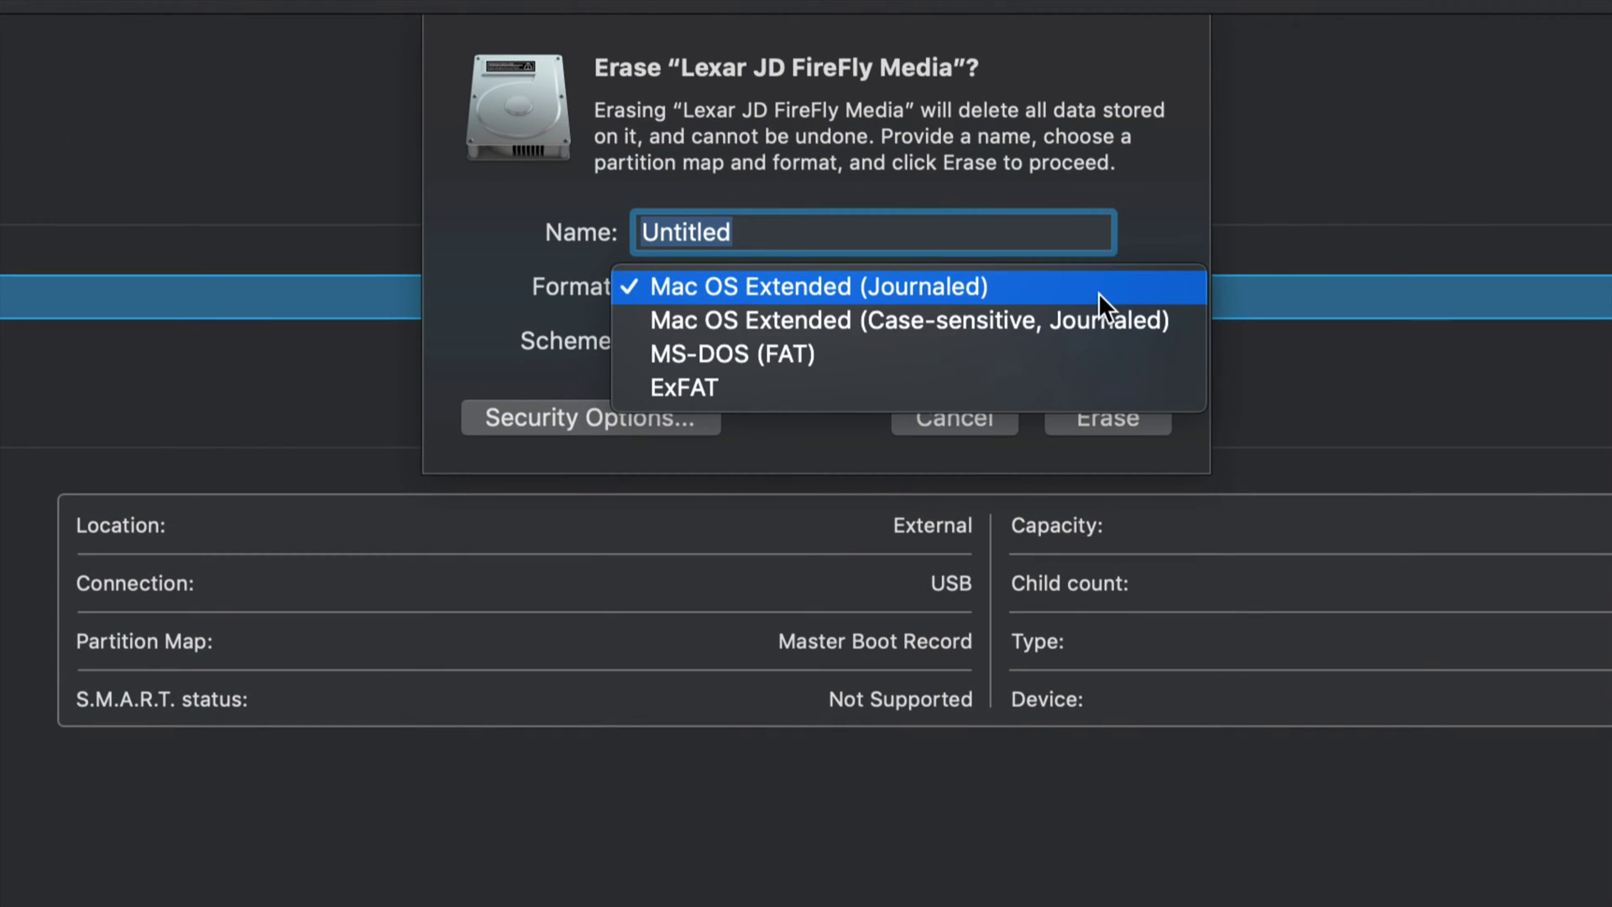
{"action": "left_click", "coordinate": [956, 356]}
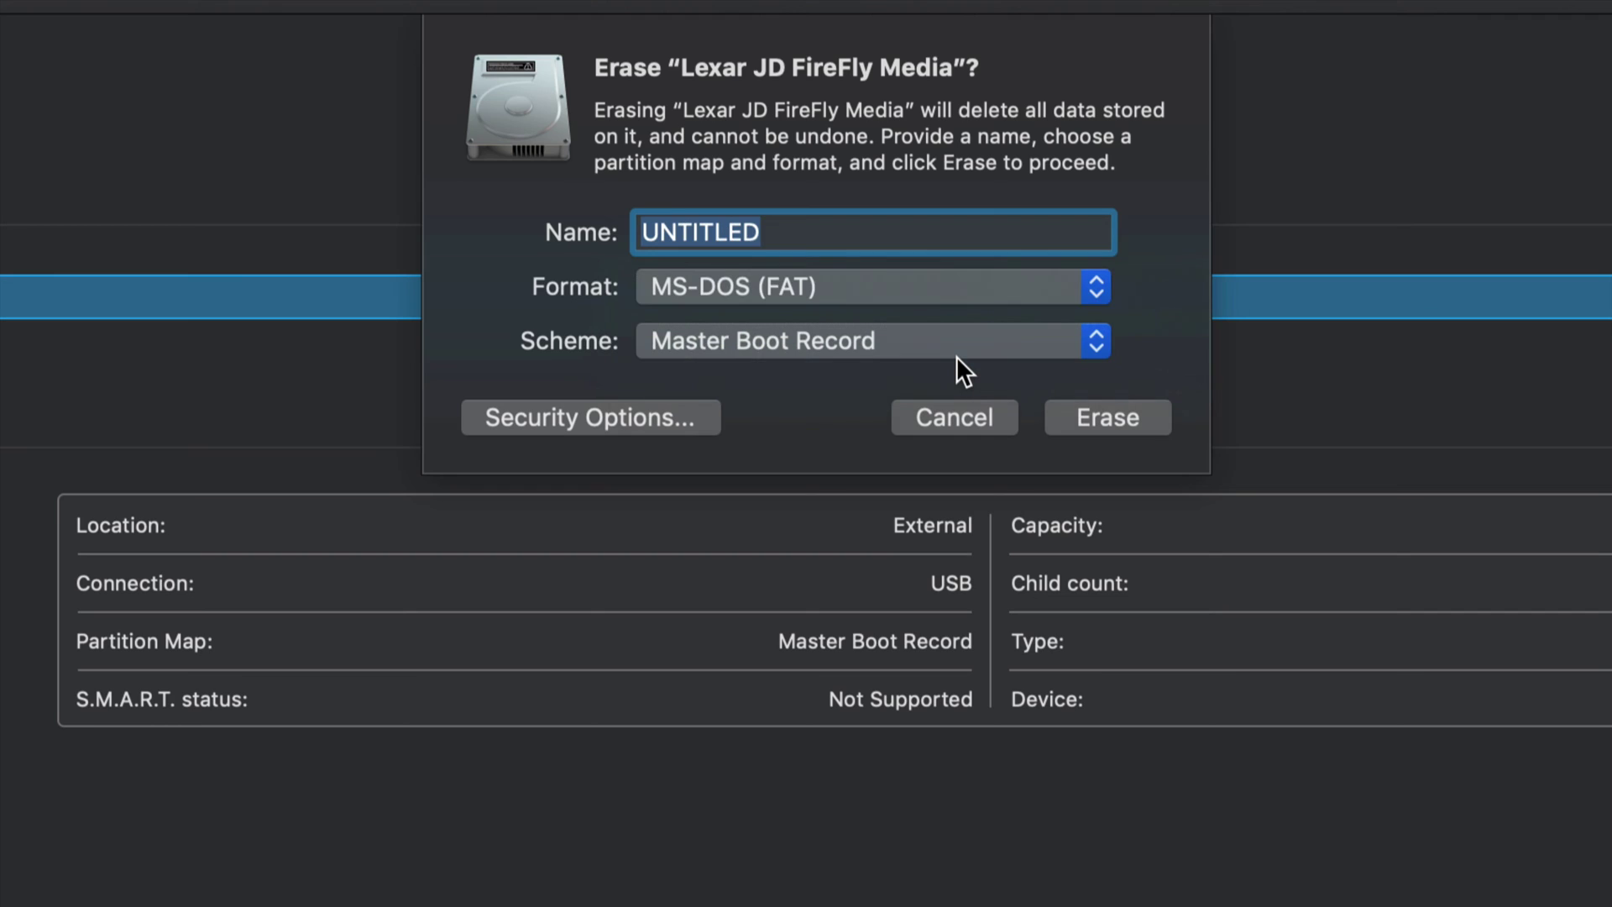
- Switch the erase scheme to GUID Partition Map and back to Master Boot Record
{"action": "left_click", "coordinate": [1020, 346]}
{"action": "left_click", "coordinate": [999, 311]}
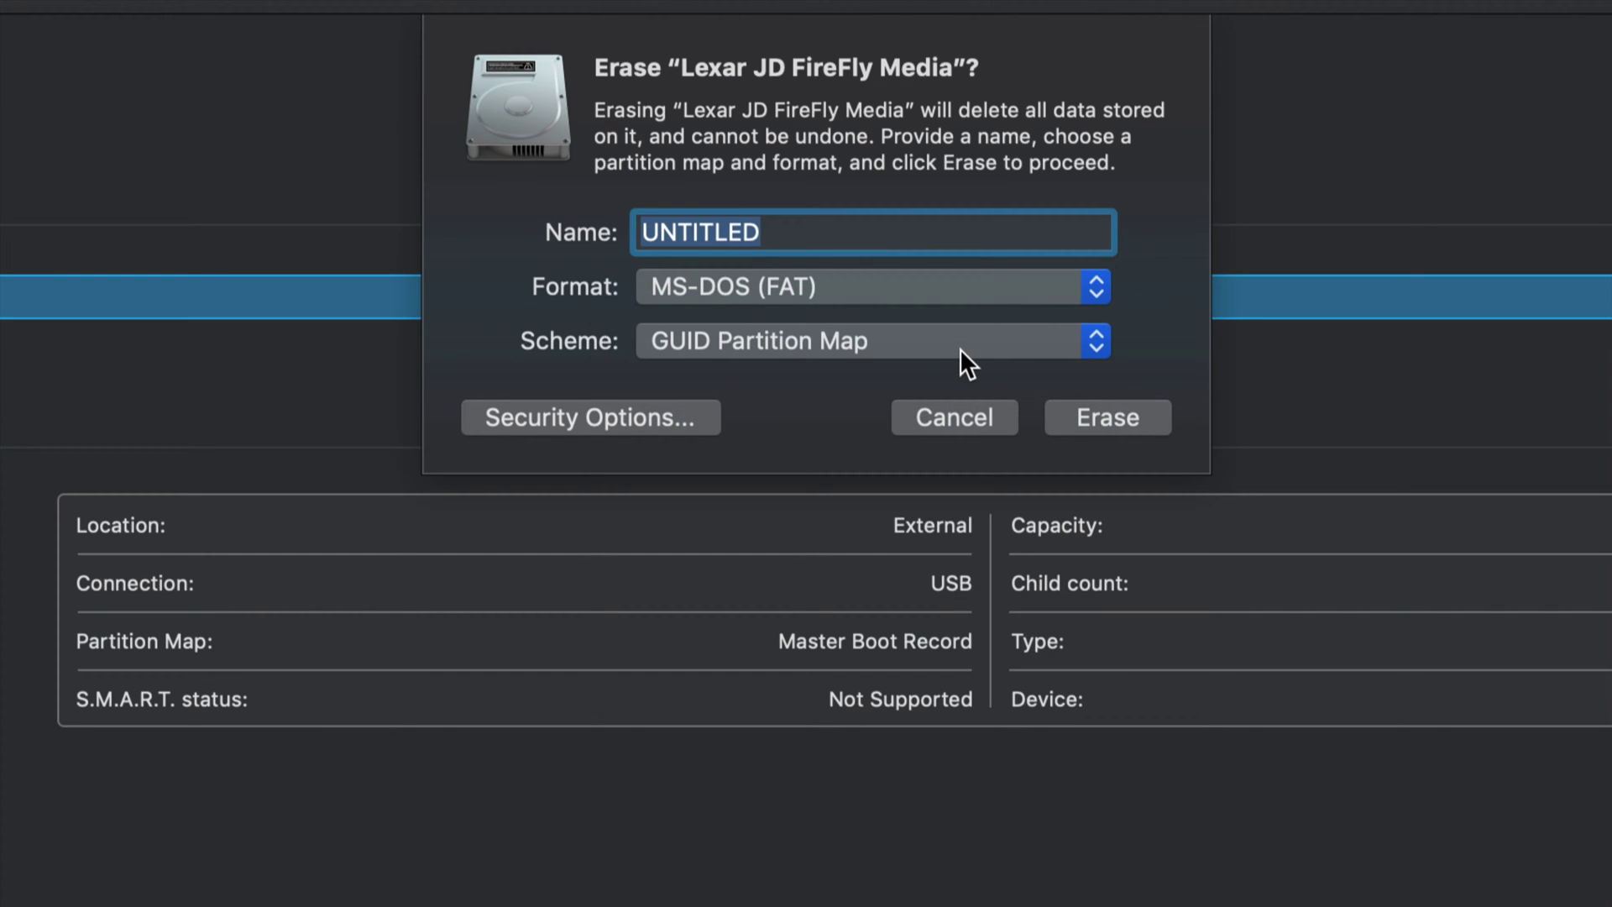
{"action": "left_click", "coordinate": [960, 349]}
{"action": "left_click", "coordinate": [957, 369]}
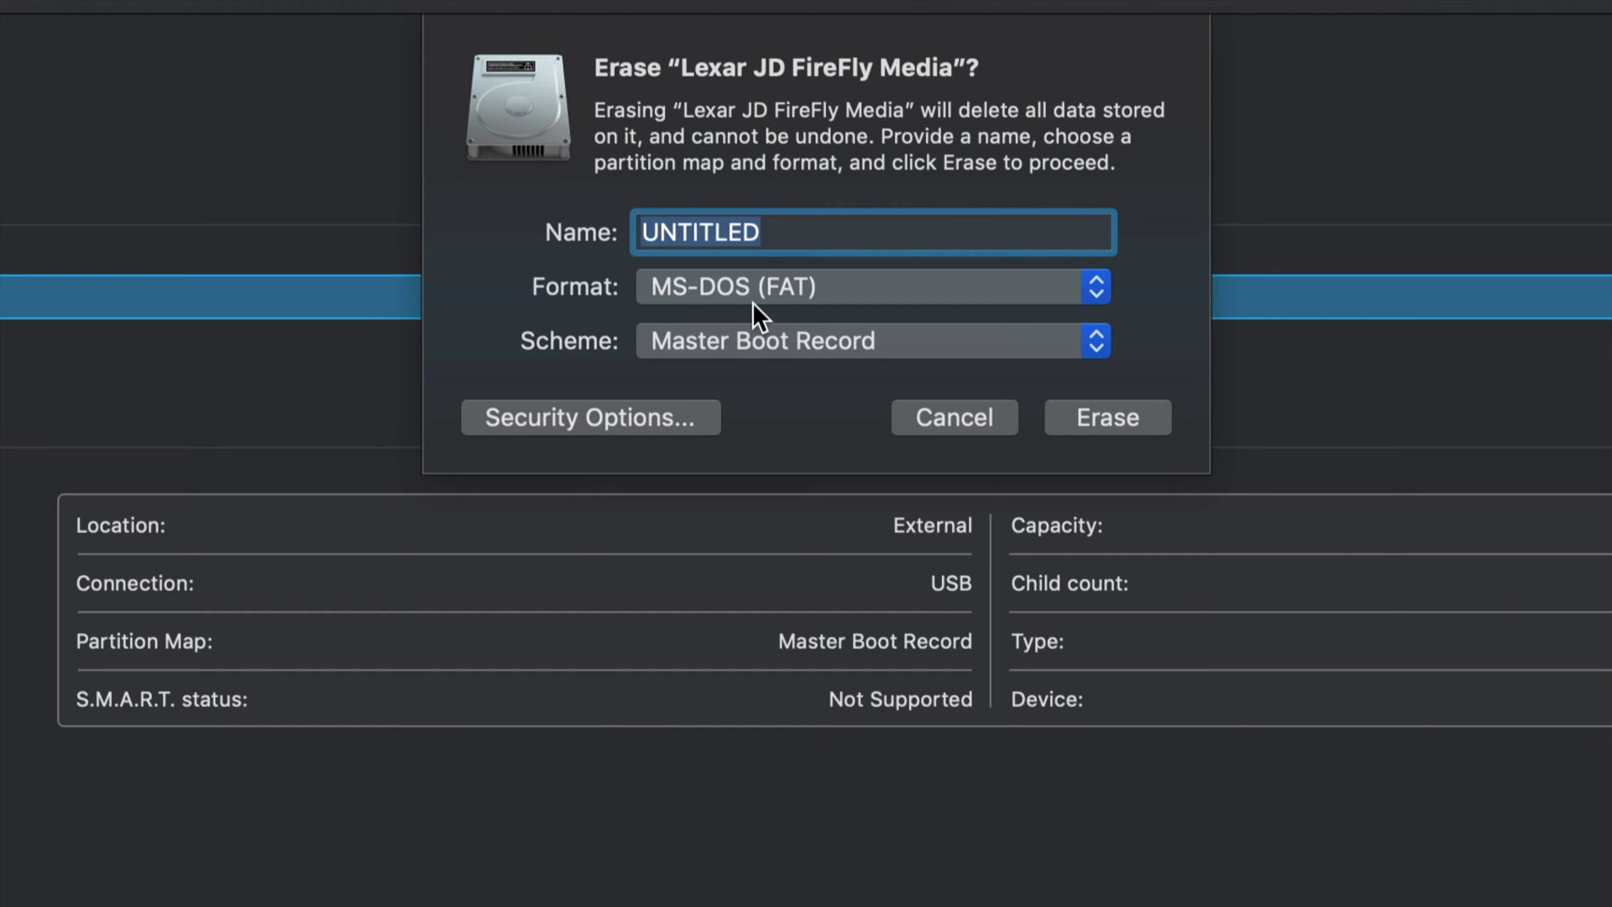
- Enter TEST as the name of the volume in the erase settings
{"action": "left_click", "coordinate": [767, 225]}
{"action": "left_click_drag", "start_coordinate": [786, 230], "coordinate": [584, 240]}
{"action": "left_click", "coordinate": [790, 230]}
{"action": "left_click_drag", "start_coordinate": [792, 230], "coordinate": [628, 235]}
{"action": "type", "text": "TEST"}
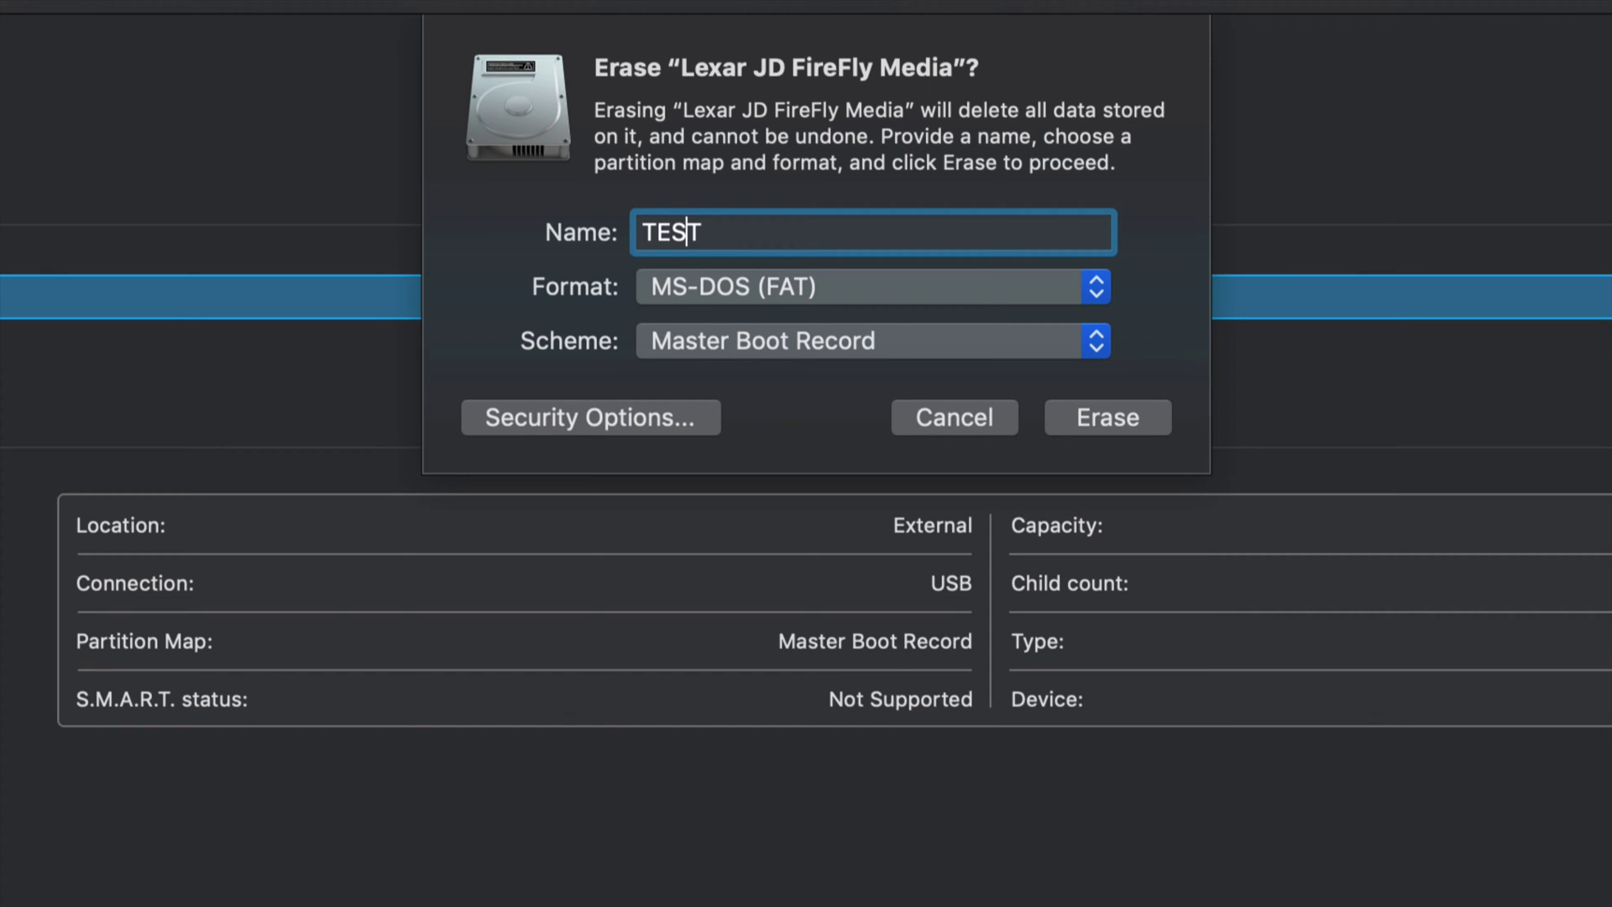
- Replace the volume name in the erase settings with MOVIES
{"action": "key", "text": "BackSpace"}
{"action": "key", "text": "BackSpace"}
{"action": "key", "text": "BackSpace"}
{"action": "key", "text": "BackSpace"}
{"action": "type", "text": "HA"}
{"action": "key", "text": "BackSpace"}
{"action": "key", "text": "BackSpace"}
{"action": "type", "text": "MOVIES"}
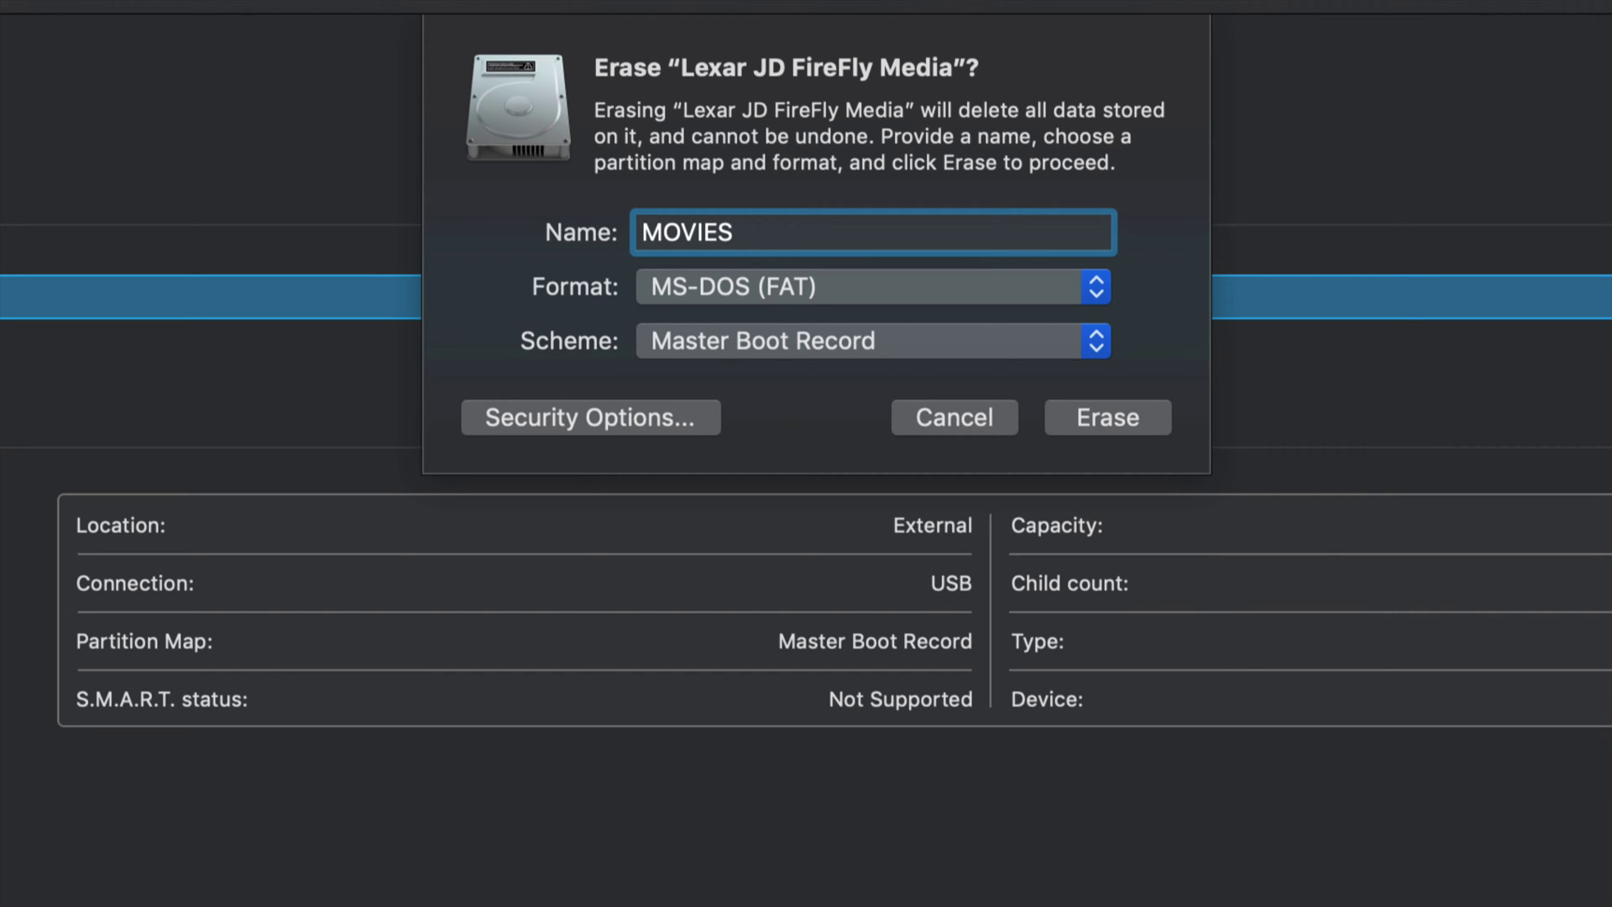
- Run the erase of the Lexar drive with the chosen settings and dismiss the completion report
{"action": "left_click", "coordinate": [1162, 420]}
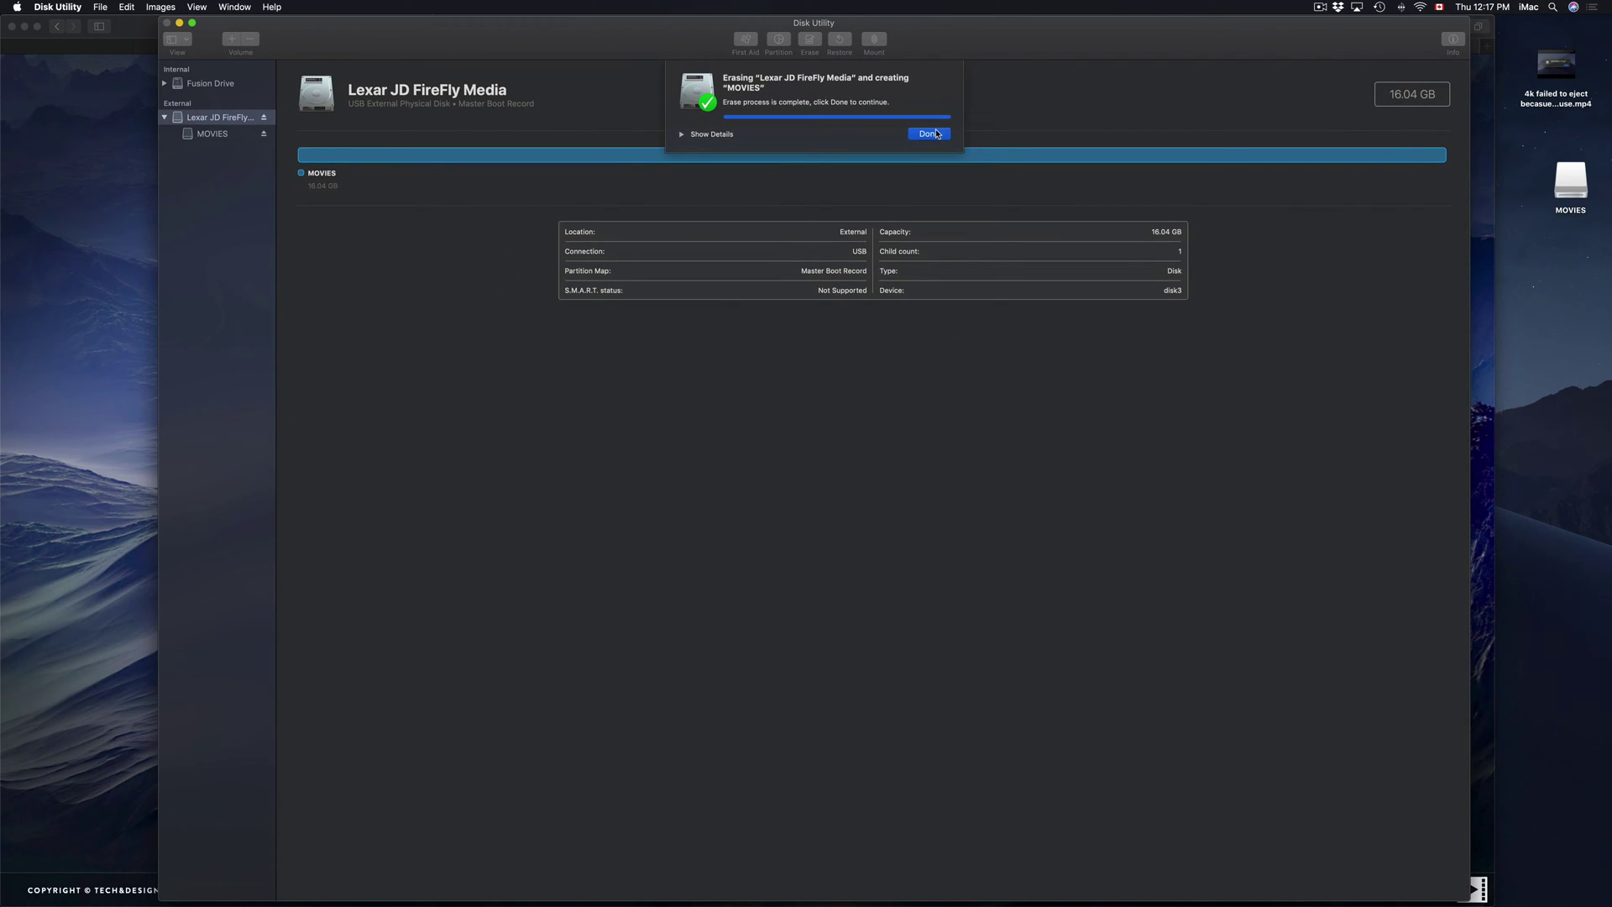
{"action": "left_click", "coordinate": [937, 134]}
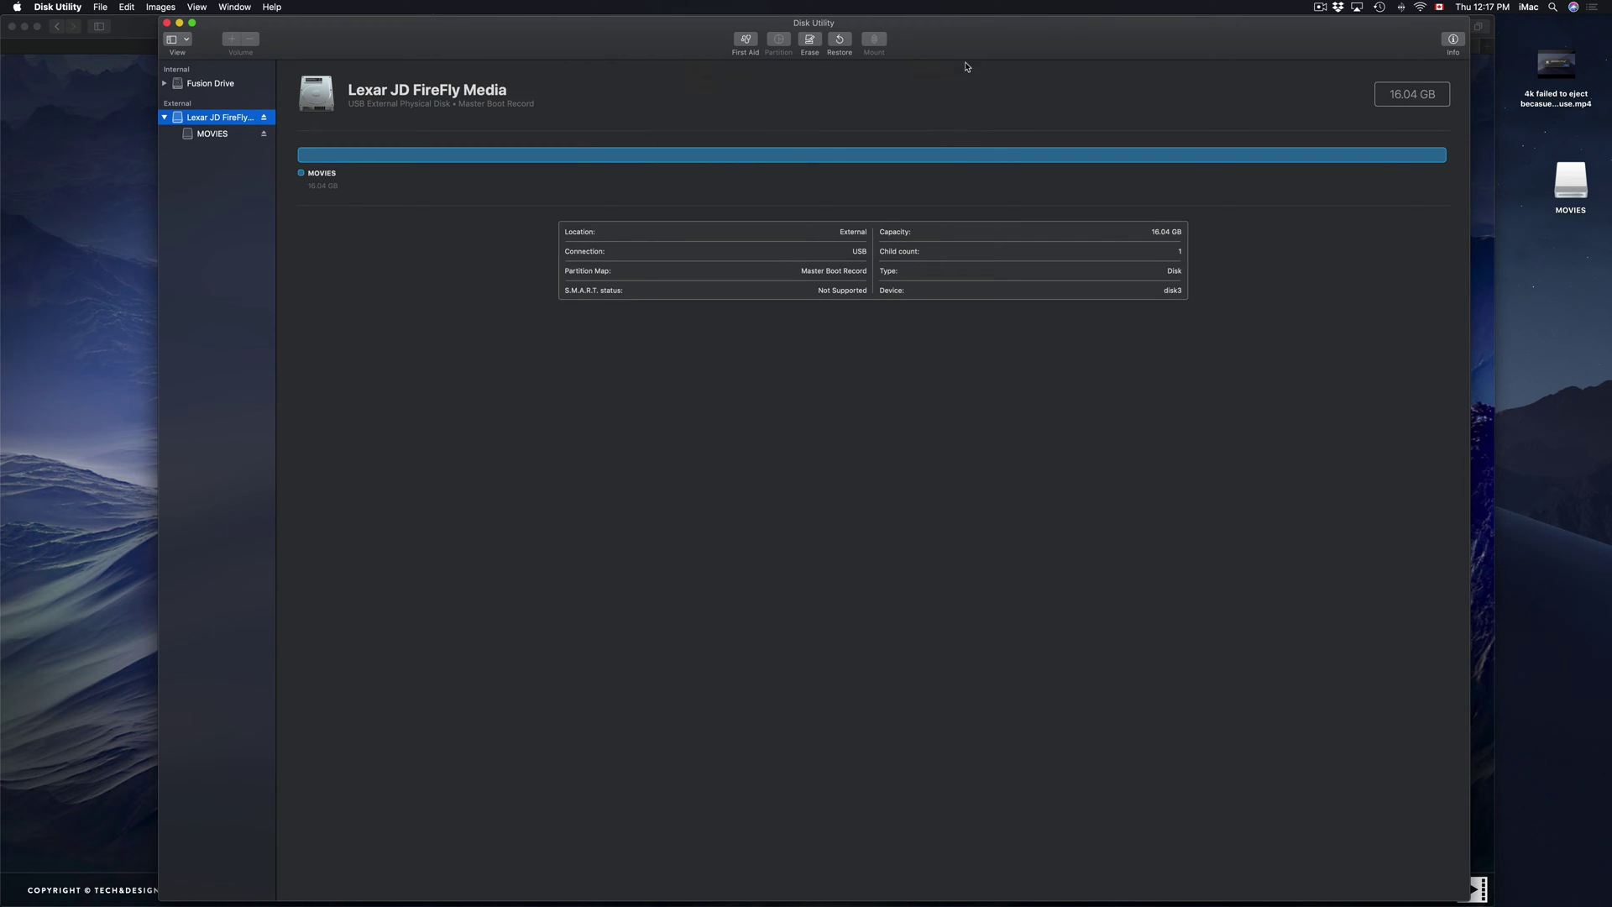
{"action": "left_click_drag", "start_coordinate": [976, 56], "coordinate": [993, 55]}
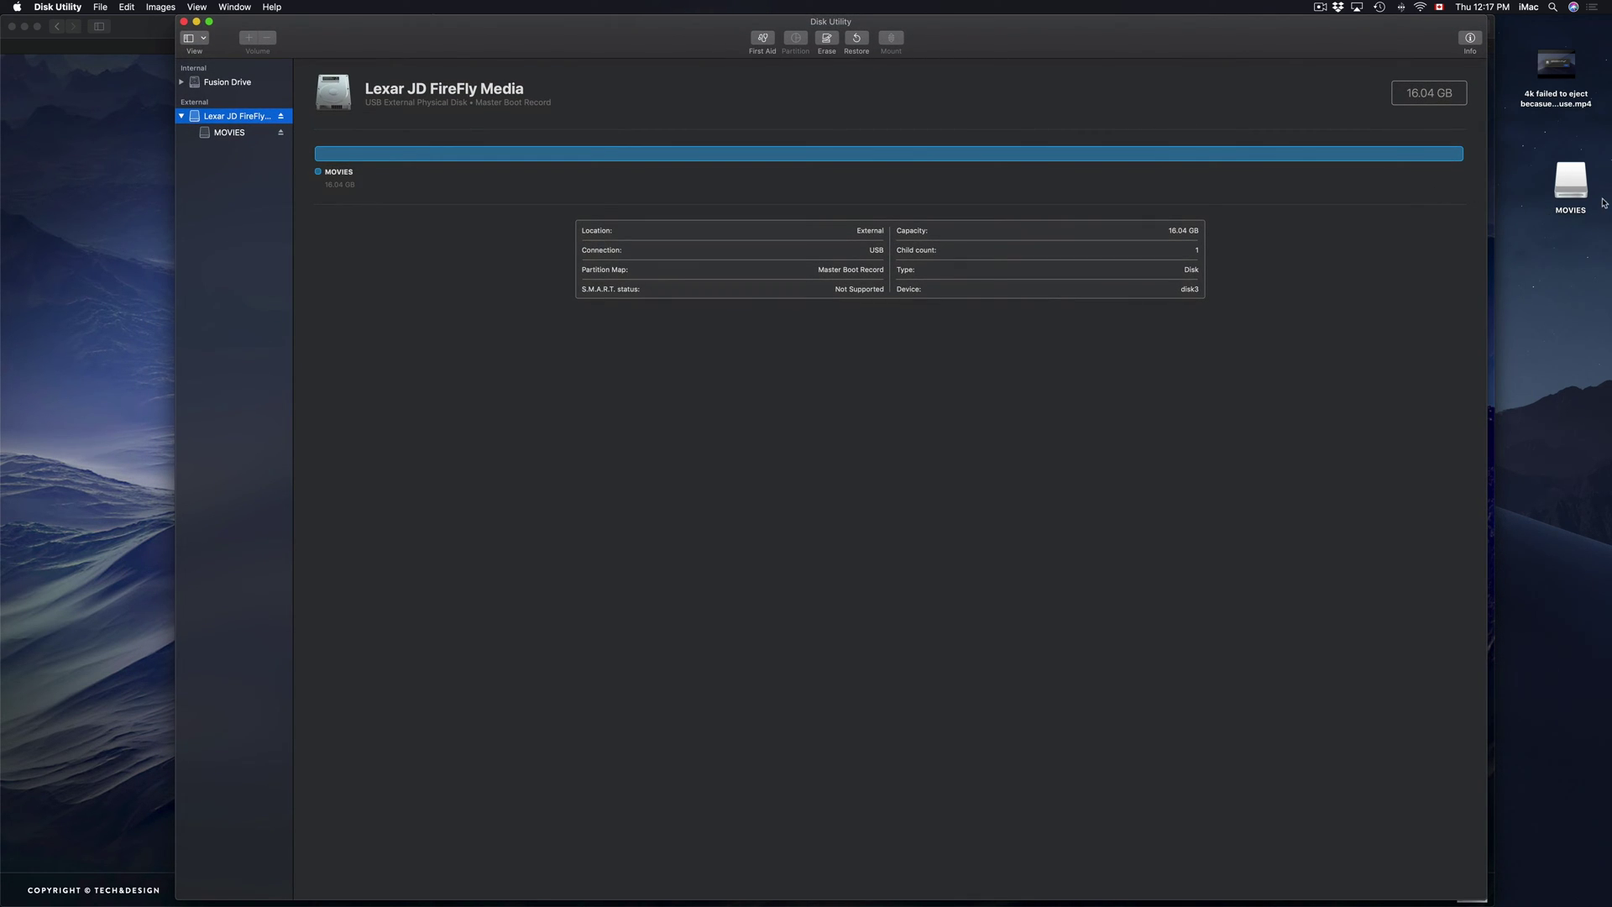
- Shift the MOVIES drive icon slightly on the desktop and open that drive in a Finder window
{"action": "left_click_drag", "start_coordinate": [1558, 198], "coordinate": [1552, 242]}
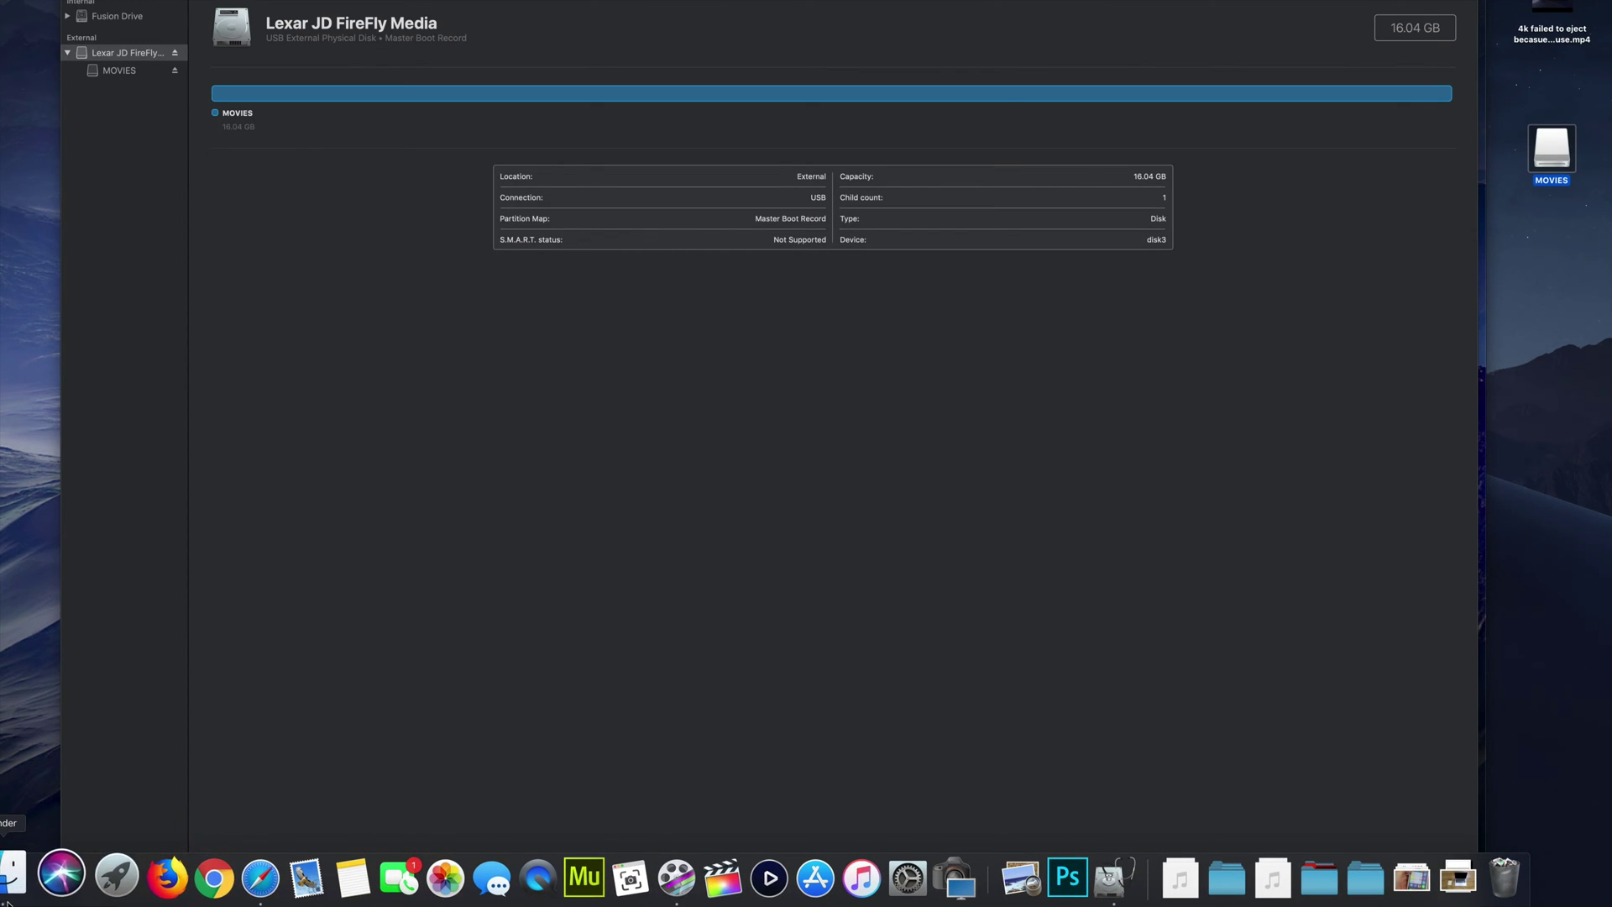
{"action": "left_click", "coordinate": [101, 877]}
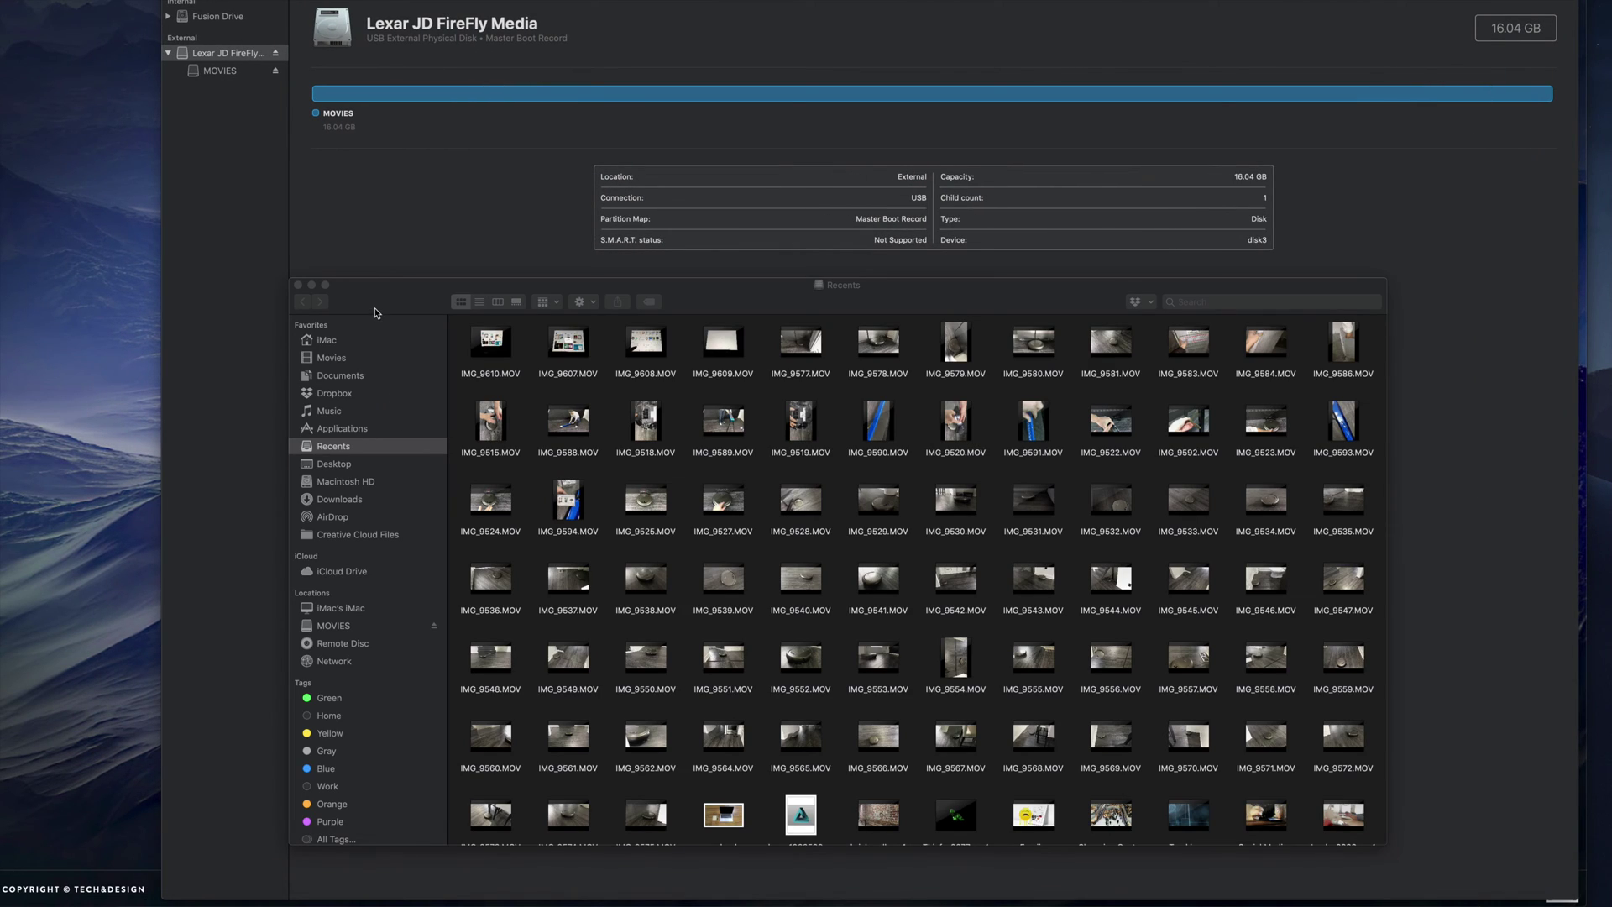
{"action": "left_click_drag", "start_coordinate": [375, 308], "coordinate": [395, 134]}
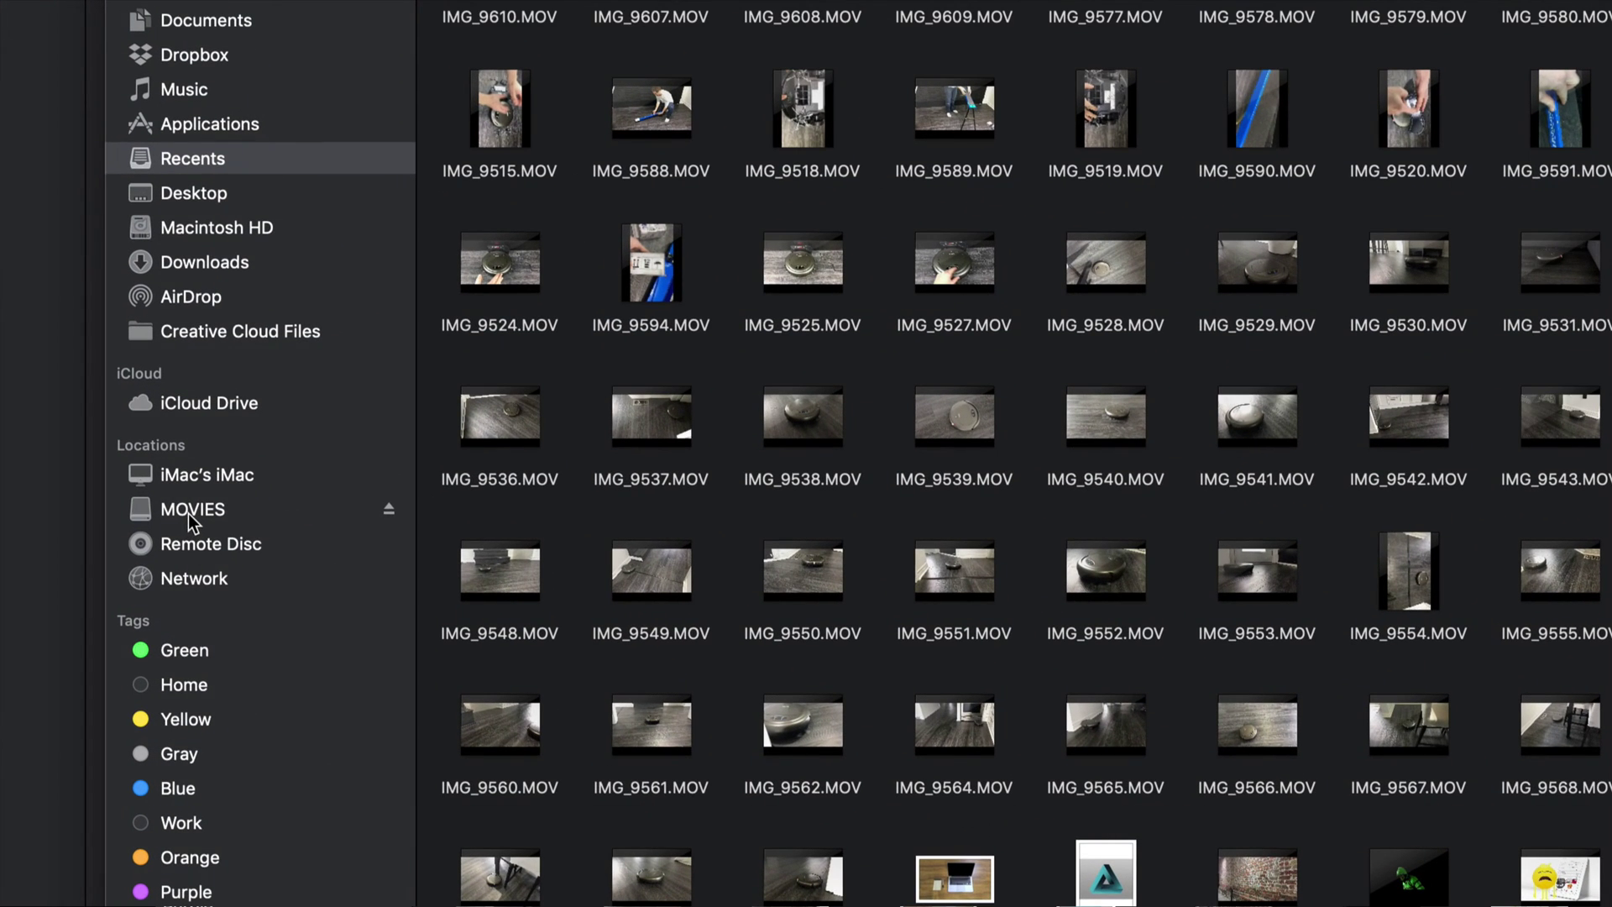
{"action": "left_click", "coordinate": [189, 510]}
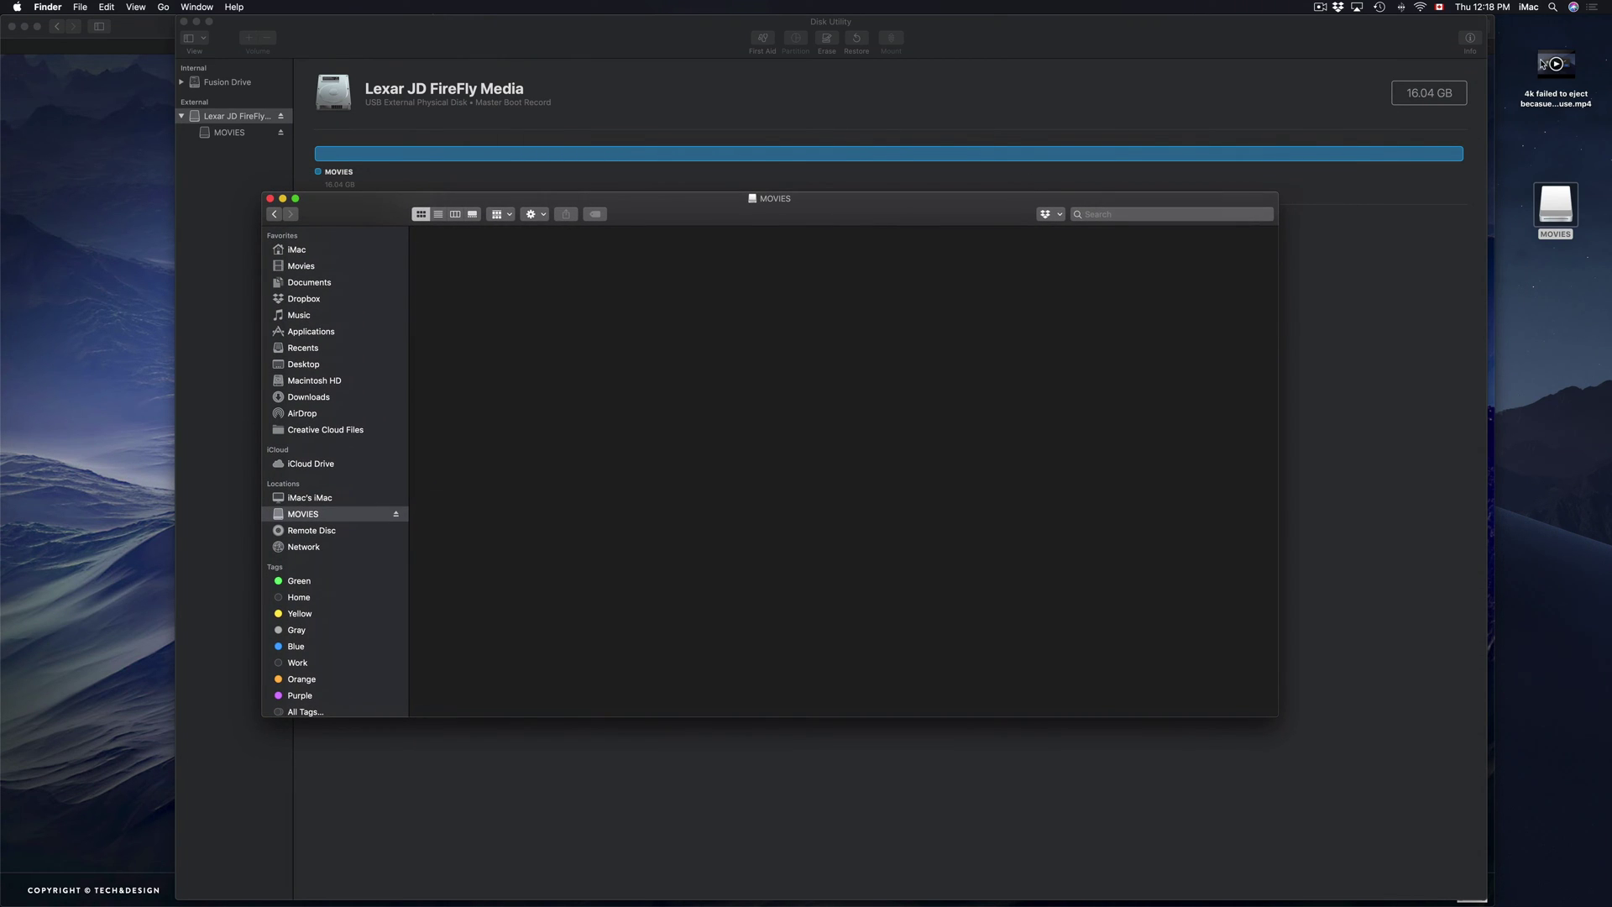
- Copy the desktop video "4k failed to eject becasue it is currently in use.mp4" onto the MOVIES drive
{"action": "left_click_drag", "start_coordinate": [1556, 63], "coordinate": [475, 270]}
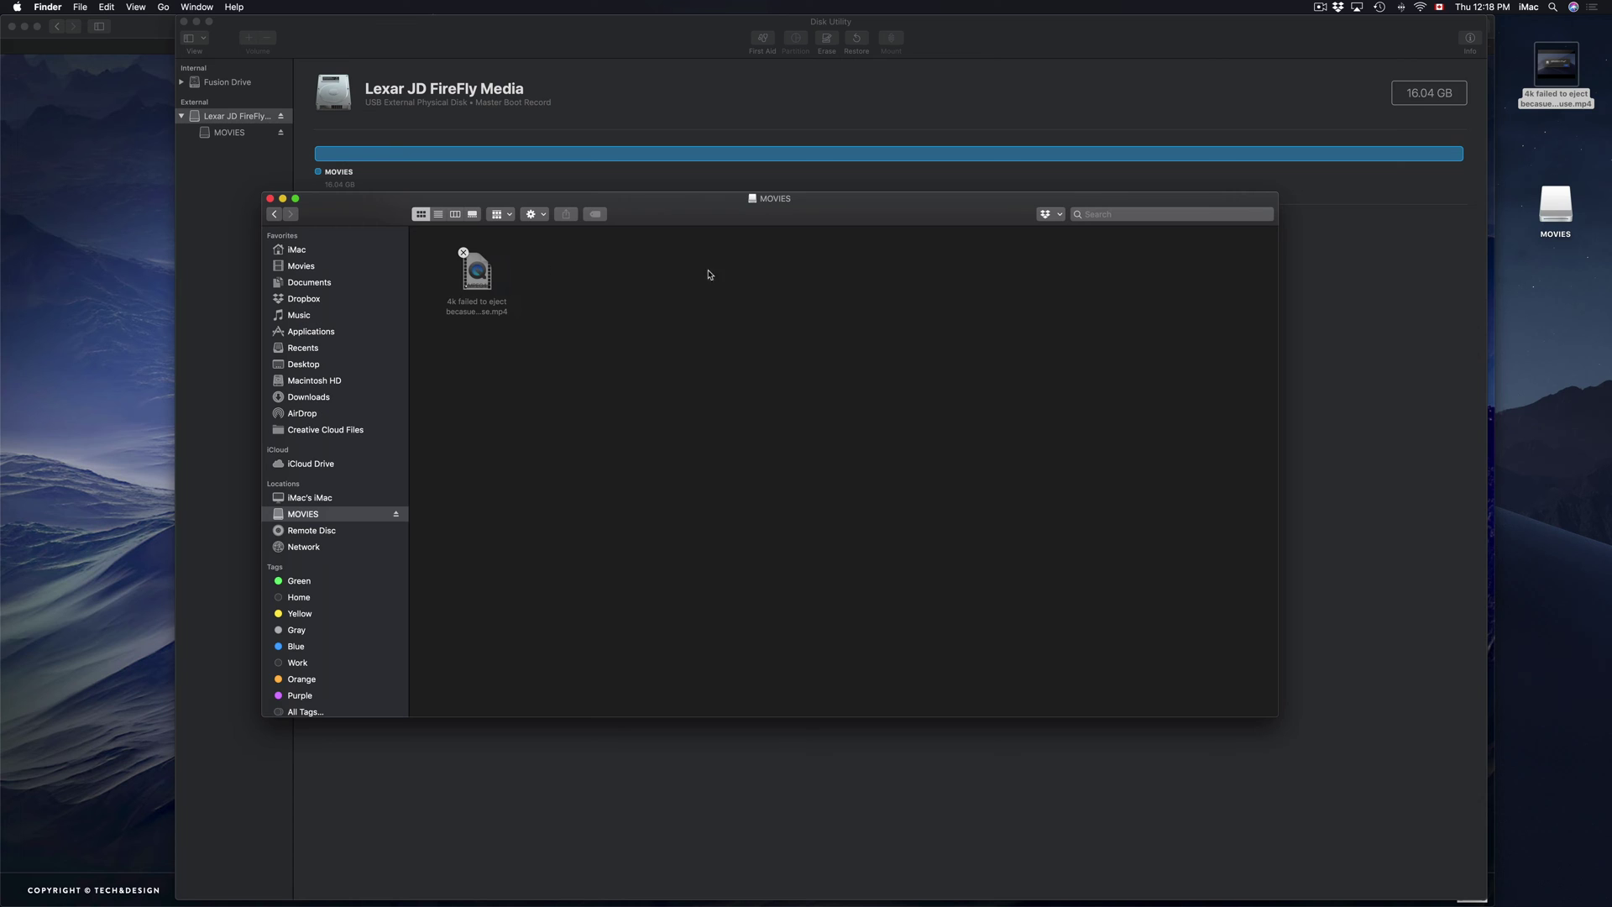
{"action": "double_click", "coordinate": [1559, 212]}
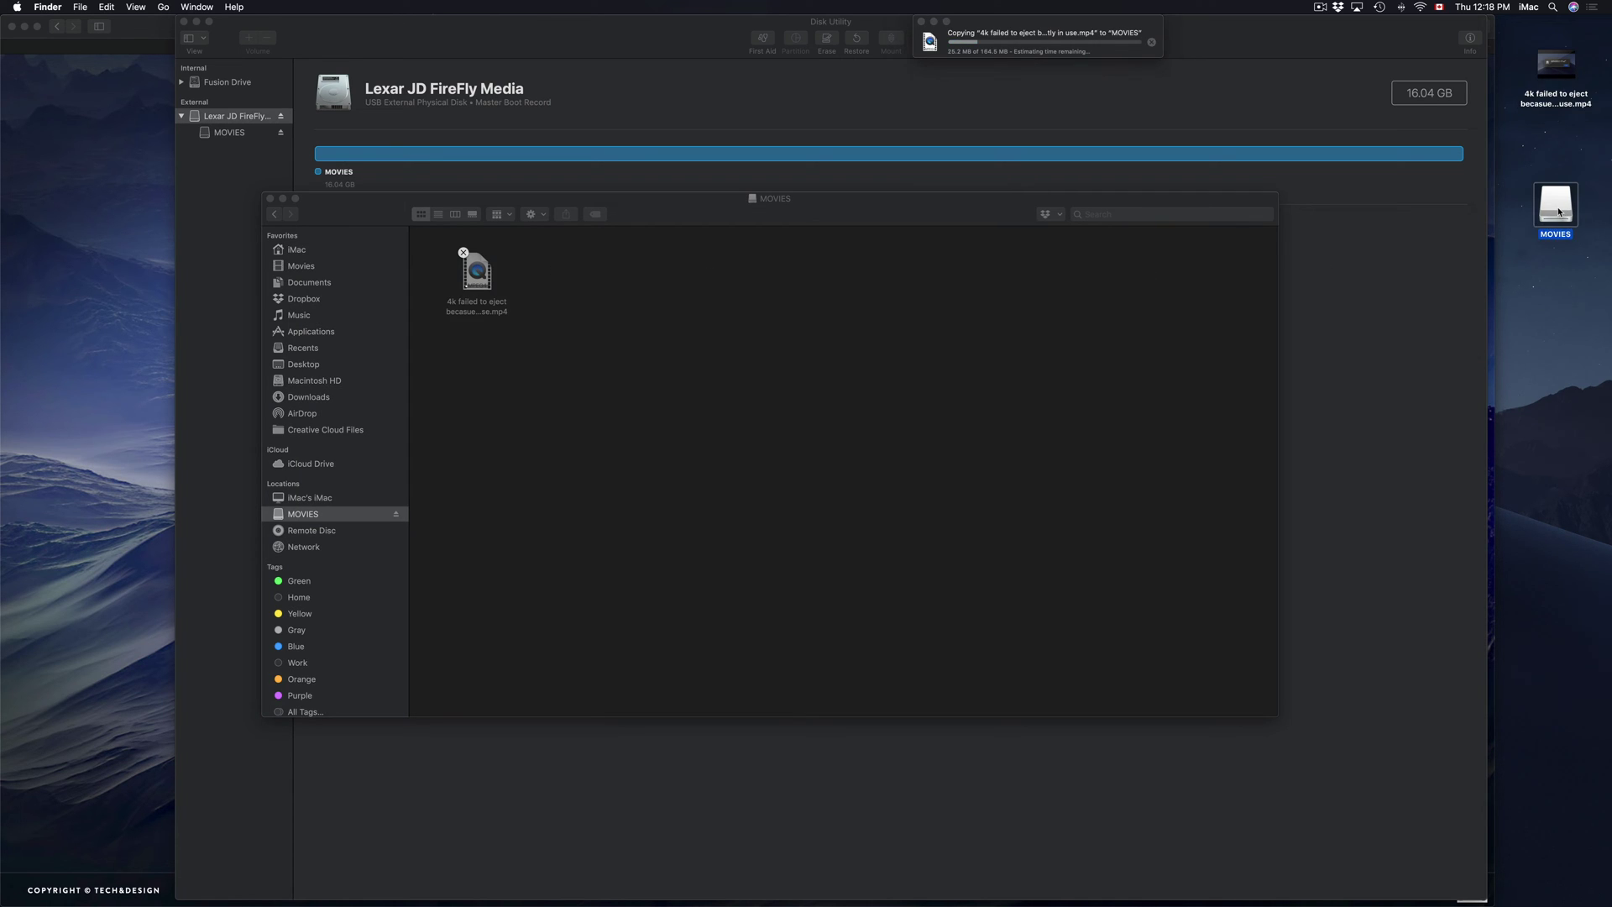
{"action": "left_click_drag", "start_coordinate": [938, 215], "coordinate": [929, 214]}
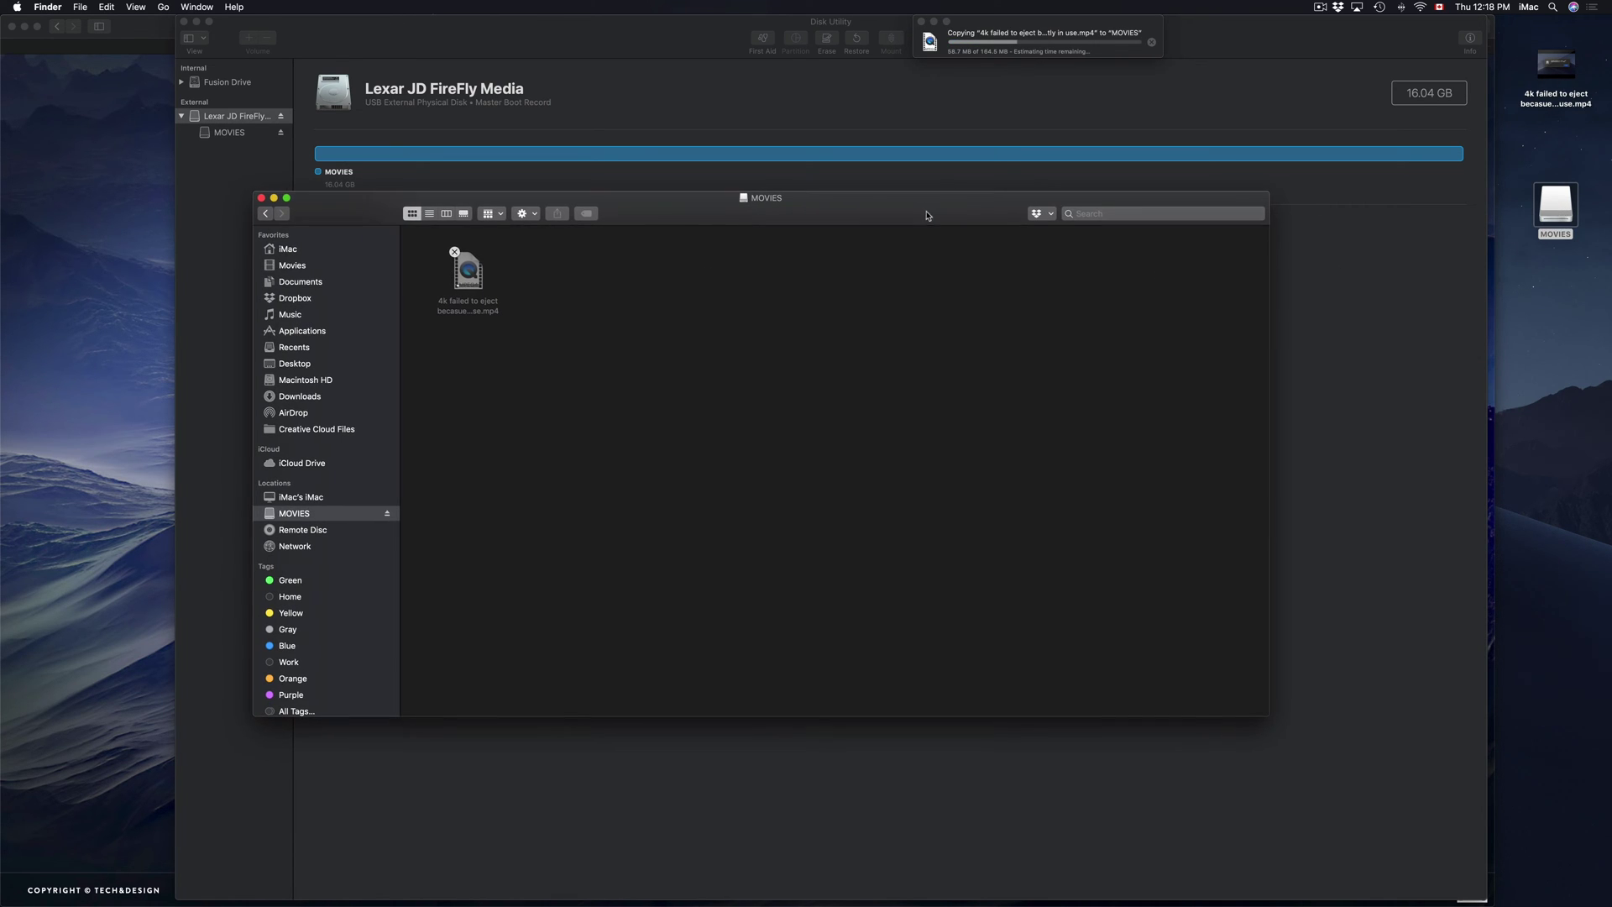
- Try to copy the desktop video to the clipboard and paste it into the MOVIES drive
{"action": "left_click", "coordinate": [1567, 103]}
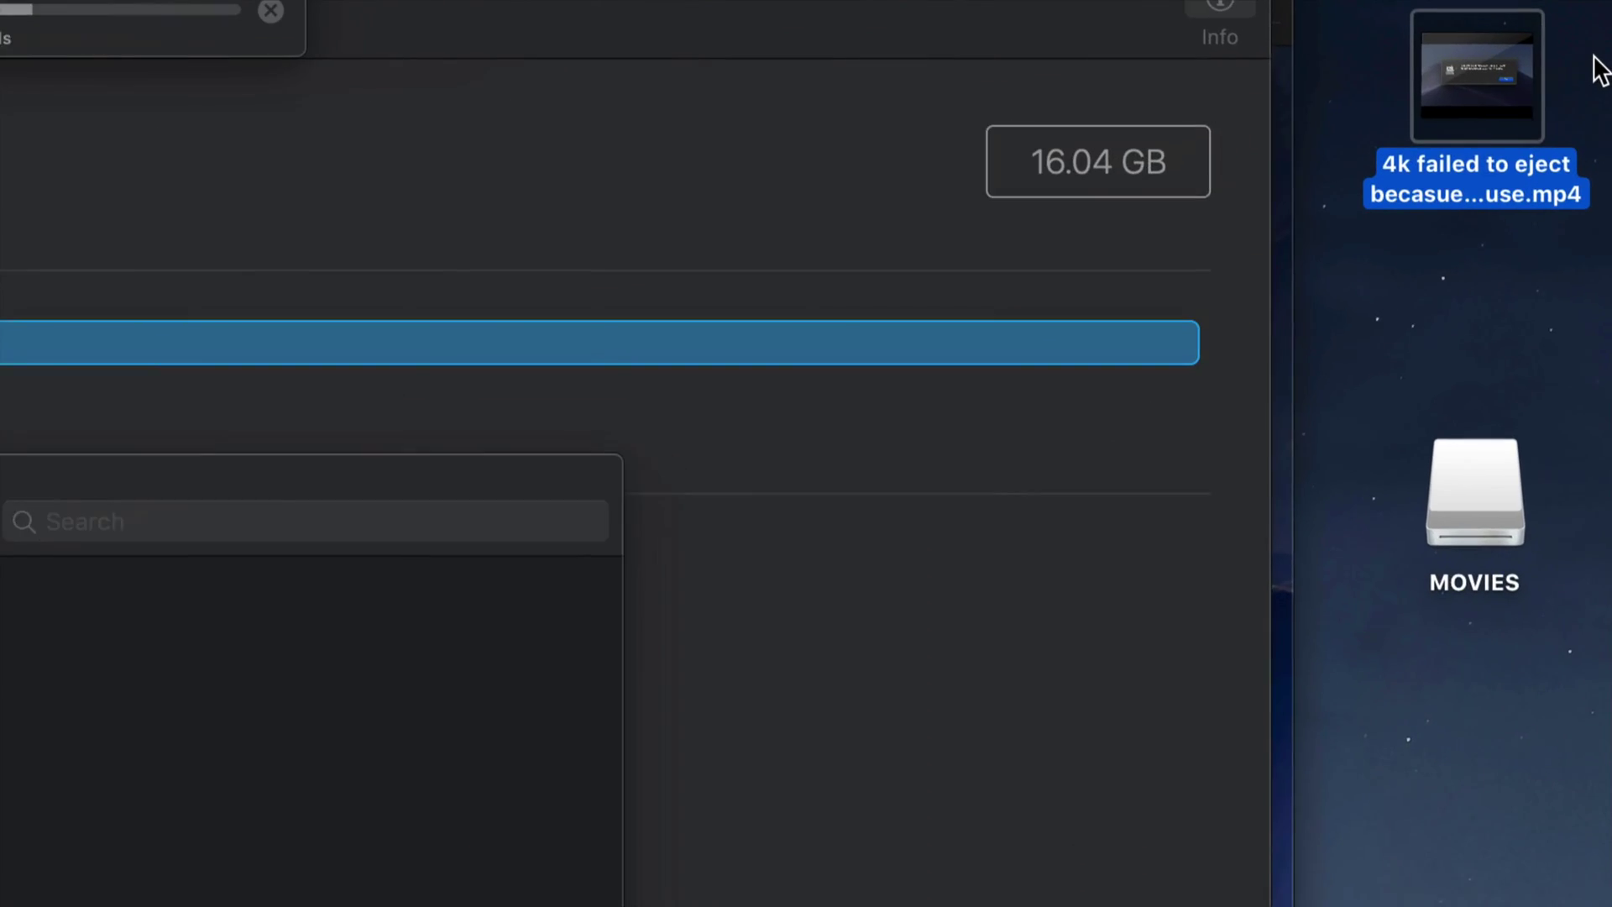
{"action": "mouse_move", "coordinate": [1502, 122]}
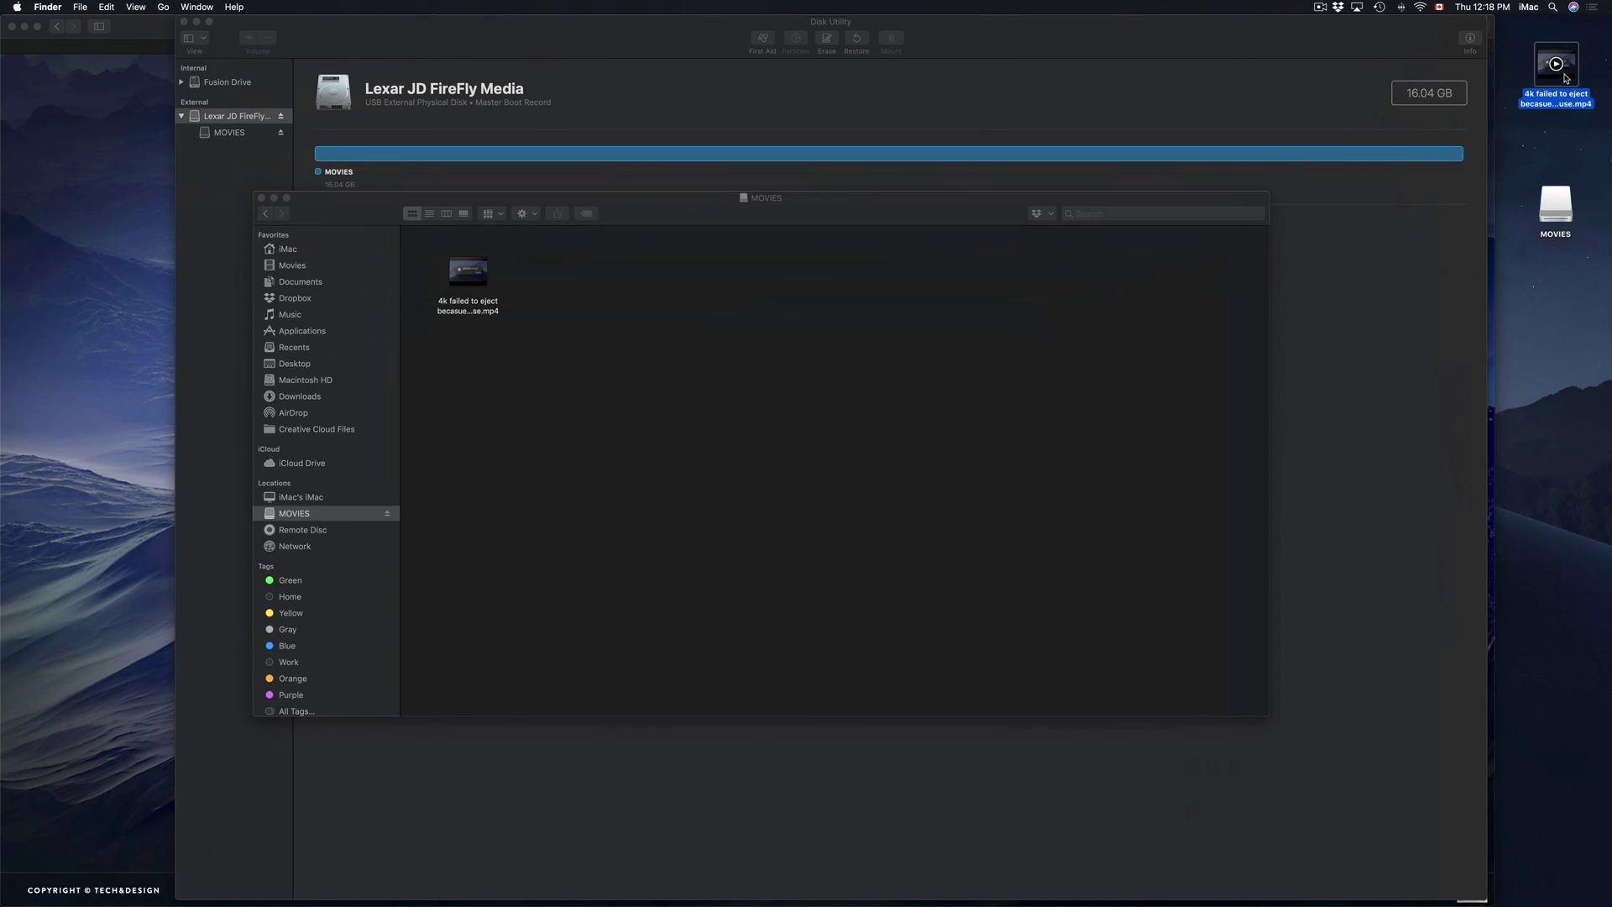
{"action": "right_click", "coordinate": [1560, 86]}
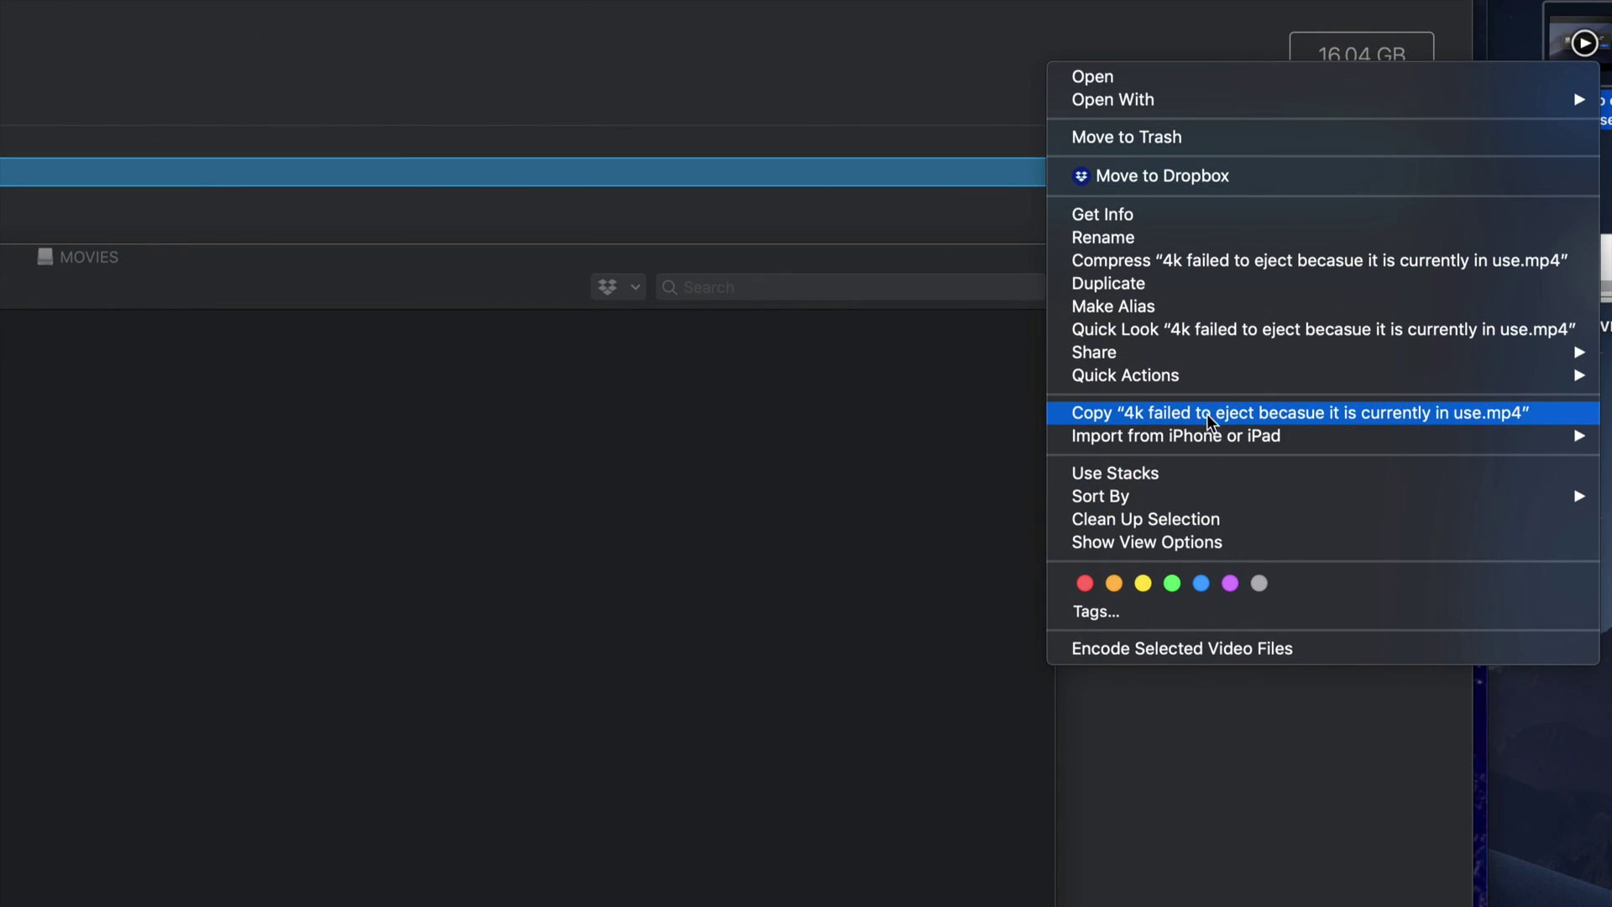
{"action": "left_click", "coordinate": [1182, 416]}
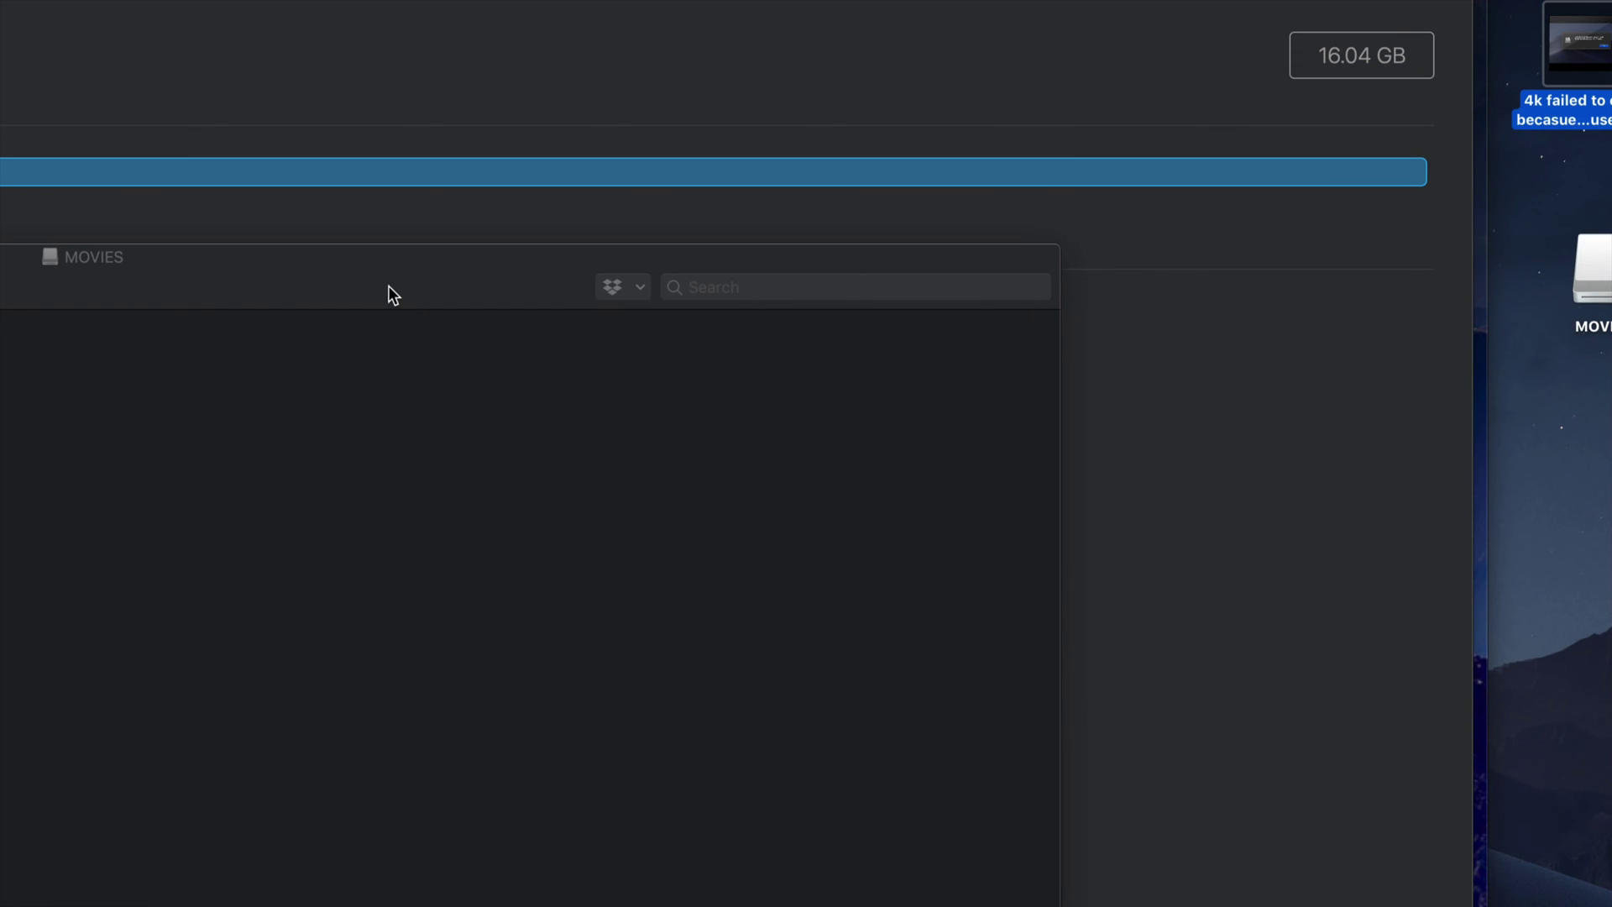
{"action": "double_click", "coordinate": [388, 287]}
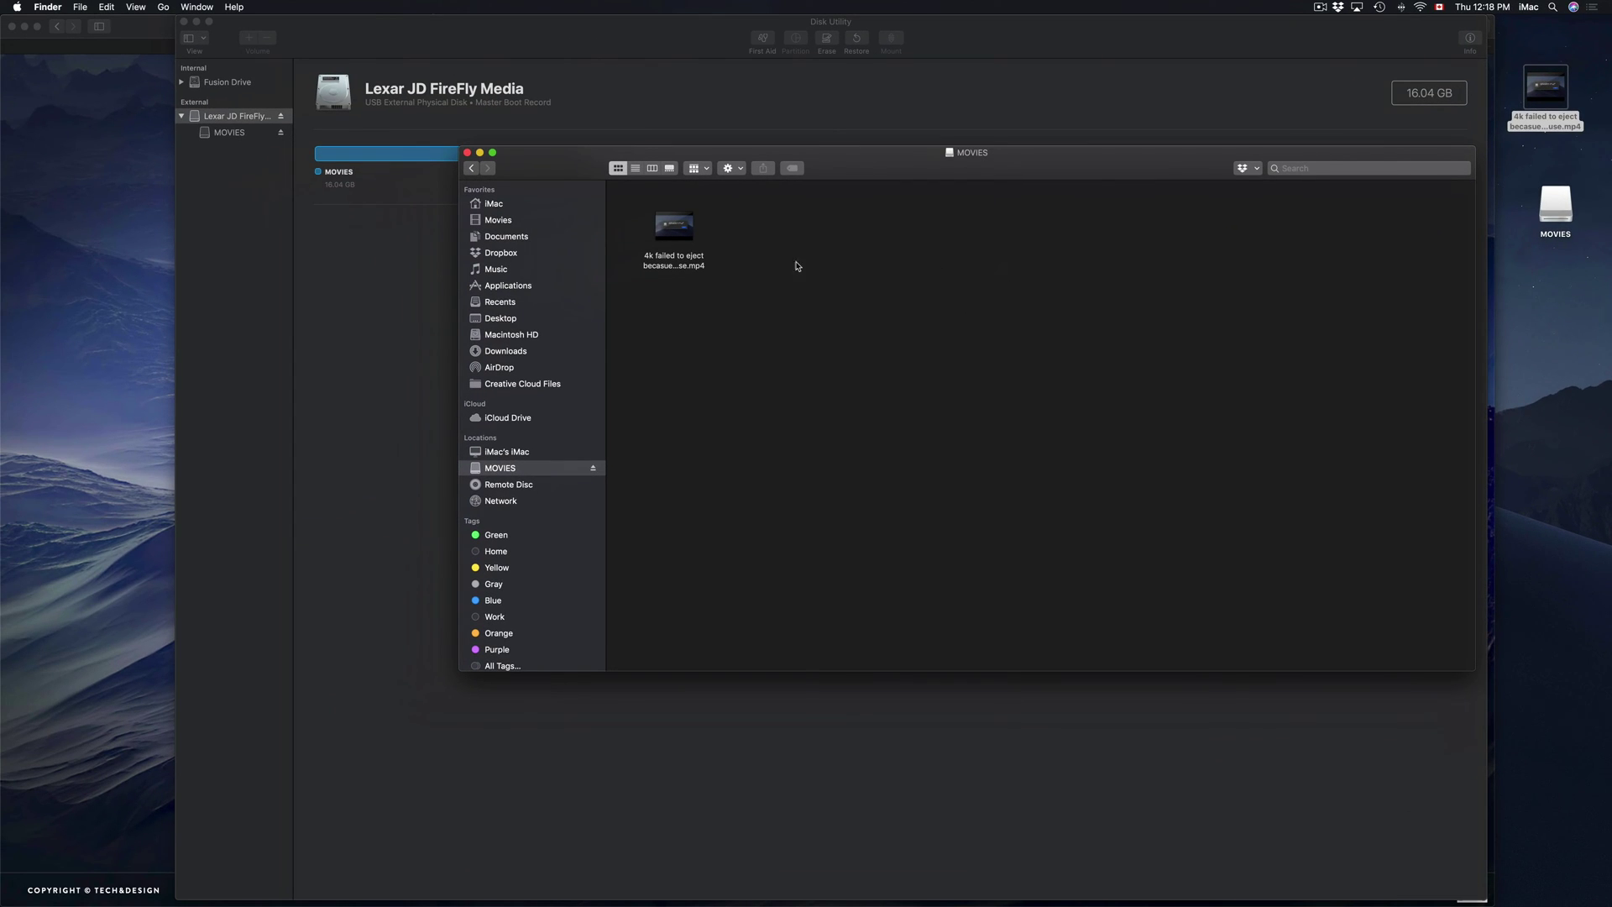
{"action": "right_click", "coordinate": [143, 381]}
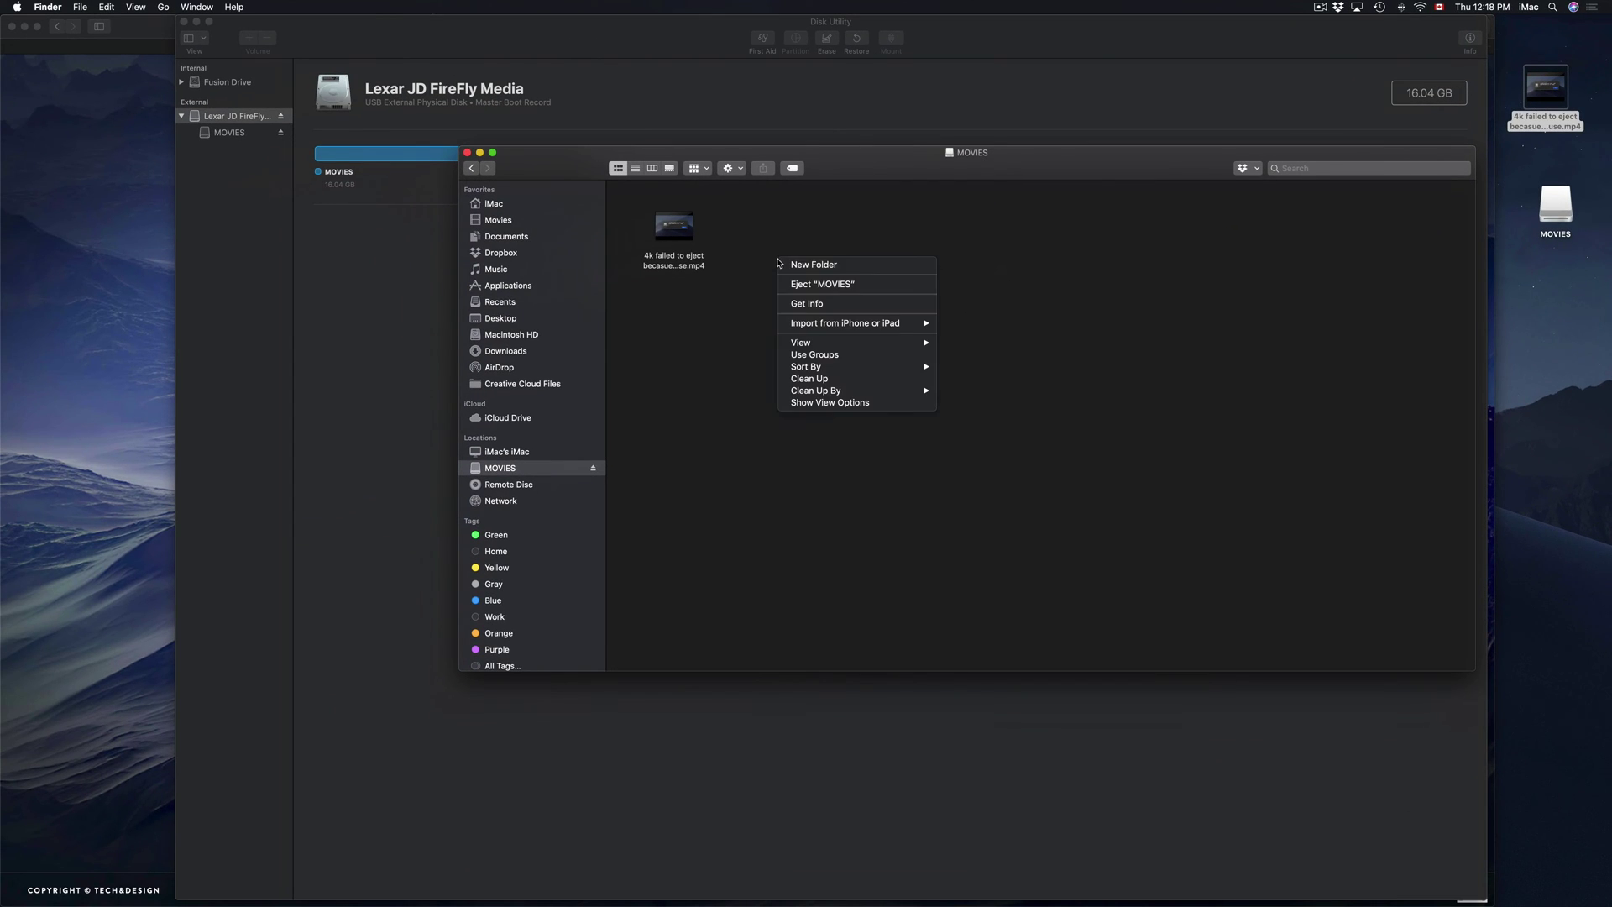
{"action": "left_click", "coordinate": [1071, 254]}
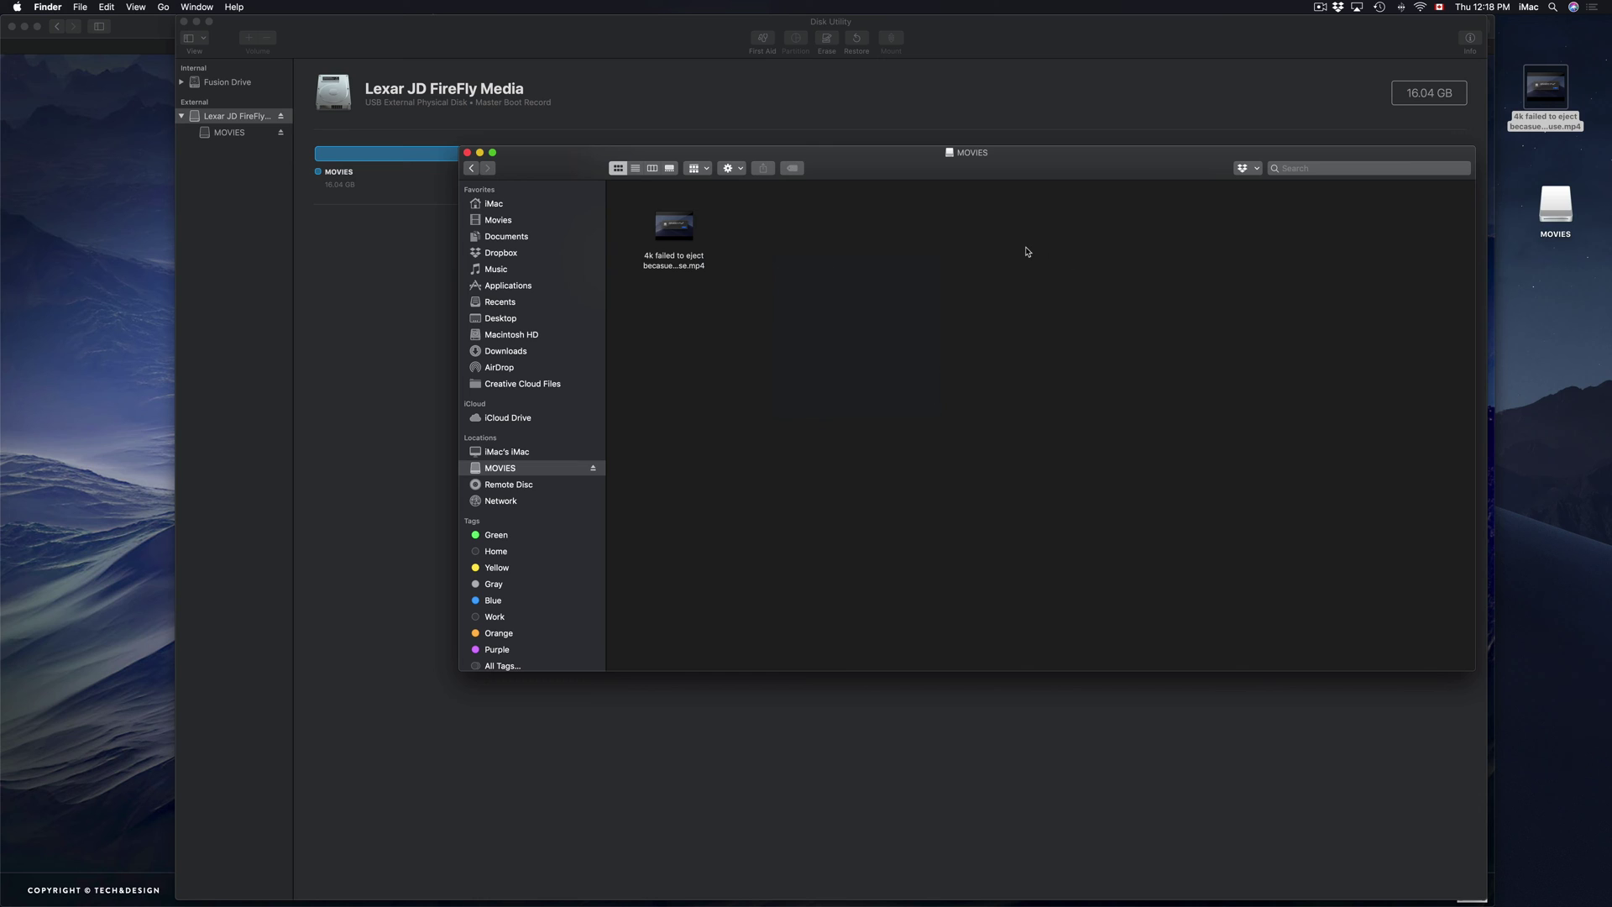